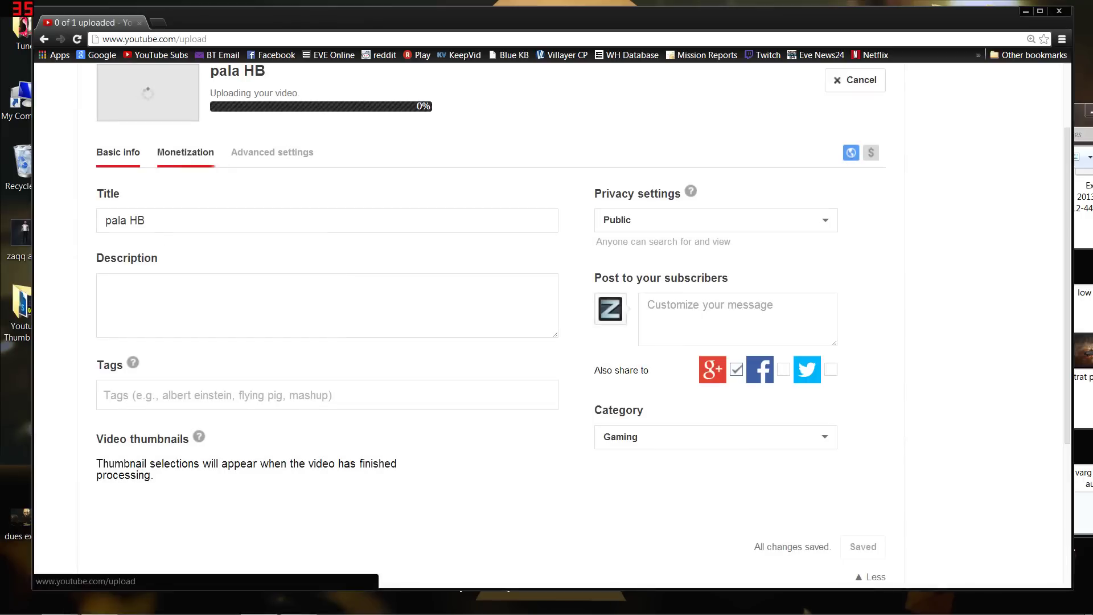
Step: Title the video "Fighting the Meta - and The Trolls (in a fun way)" and describe it as "Made this while I was highly intoxicated :p for fun ofcrose."
type("Figh")
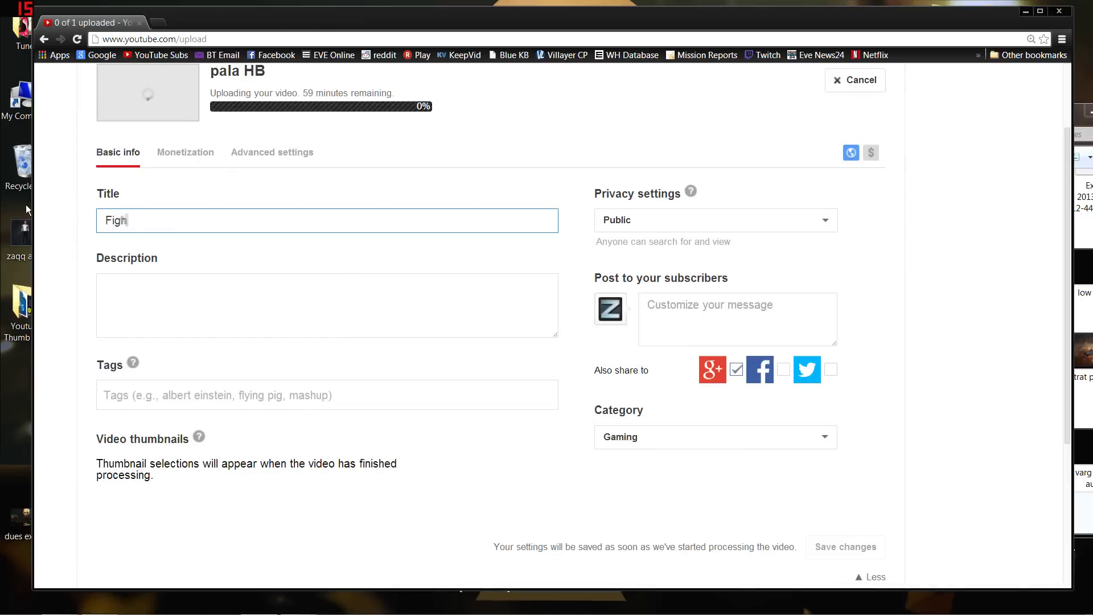
type("ting the Meta - and The T")
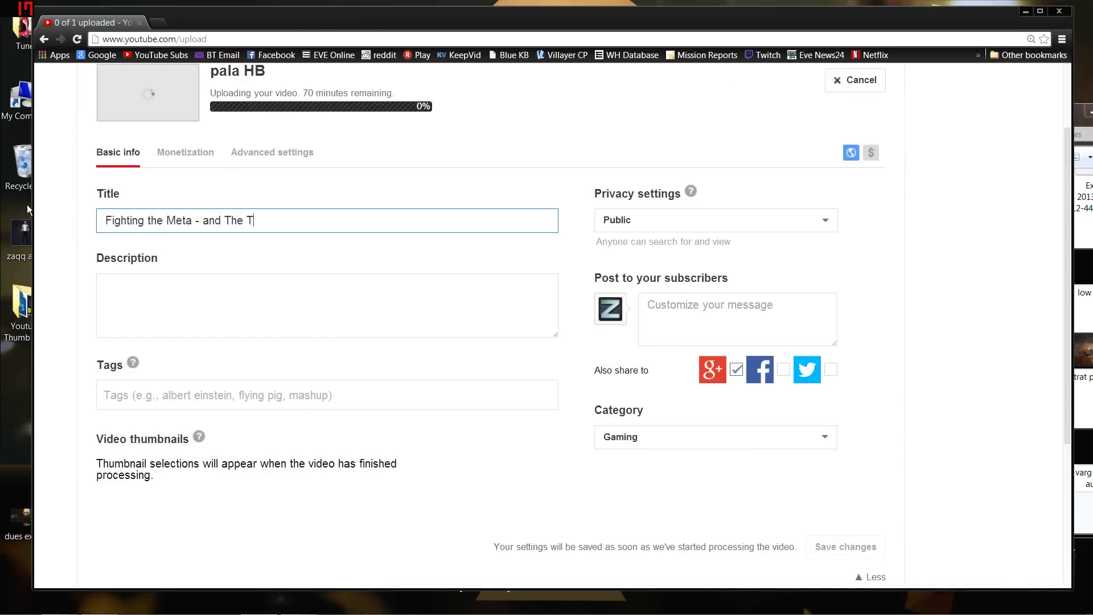
type("rolls ")
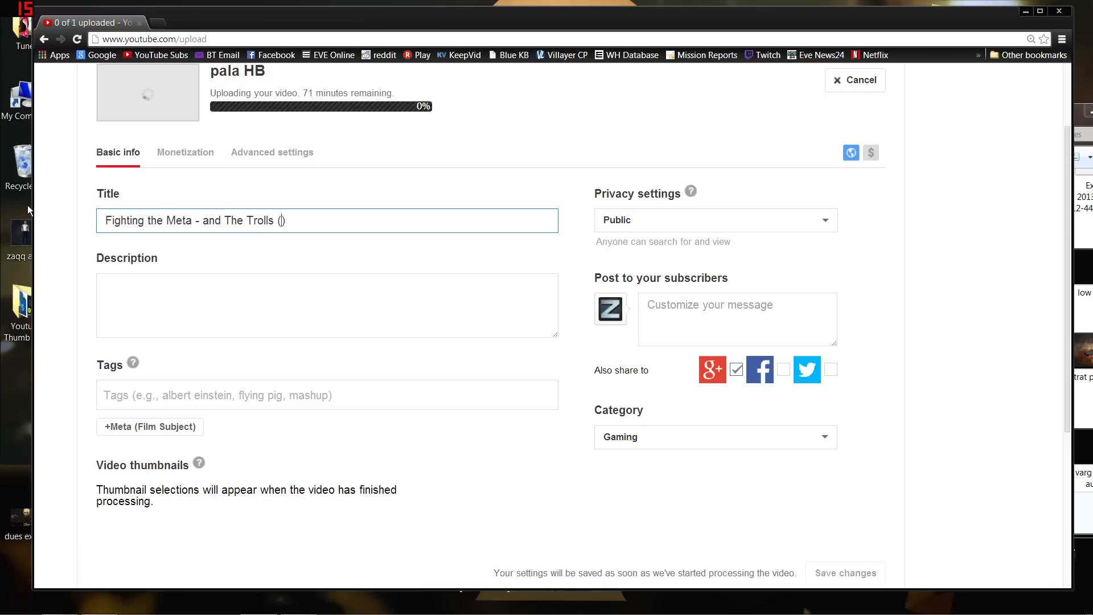
type("(in a fun way)")
left_click(106, 285)
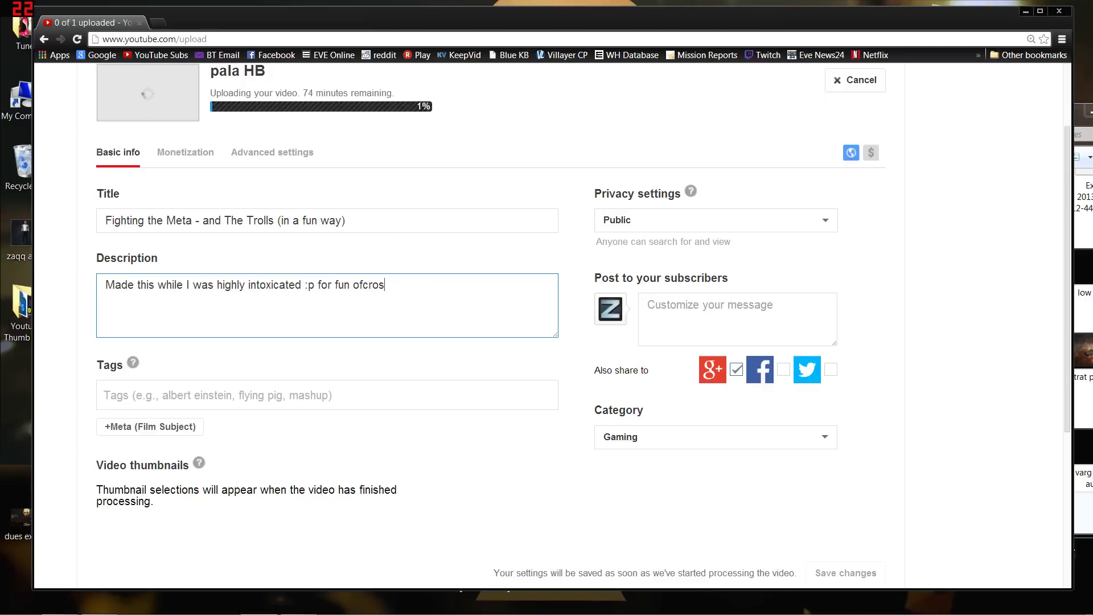
Step: Add "zaqq eve online" as the video's first tag
left_click(104, 395)
type("zaqq eve online")
key("Return")
key("BackSpace")
type("zaq")
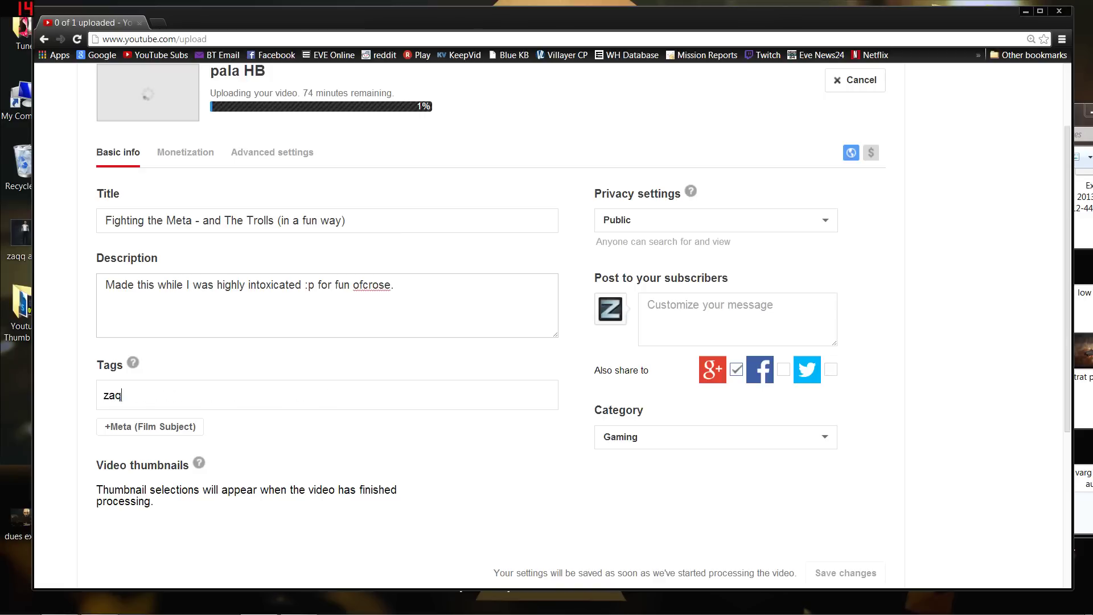
type("q eve online")
key("Return")
Step: Add the tags "eve online paladin", "paladin pve" and "eve online paladin fit", plus the player's handle
type("a")
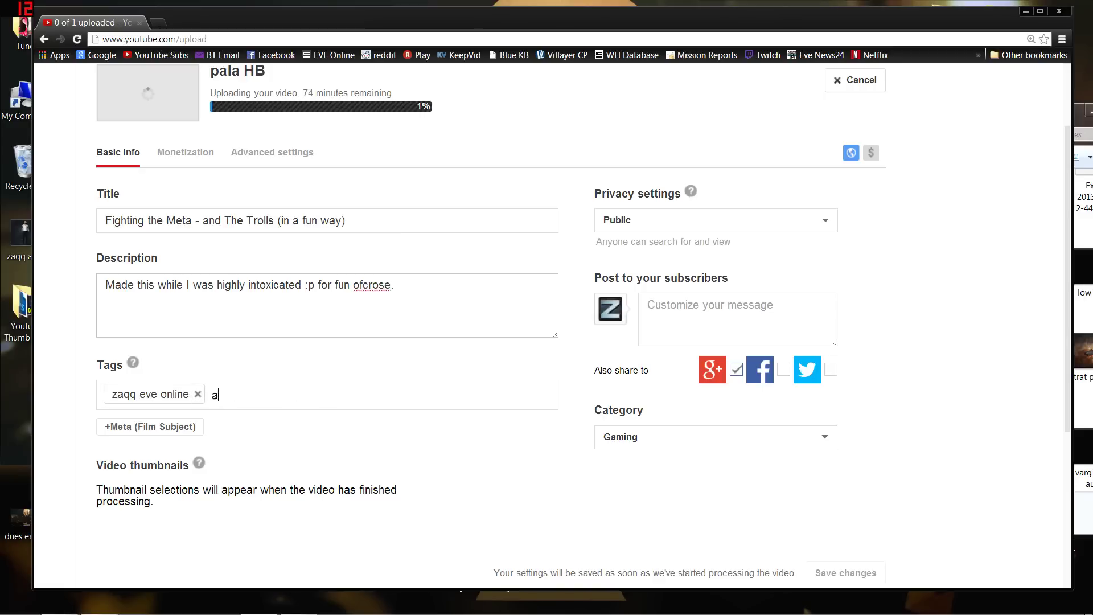
key("BackSpace")
type("eve")
key("Return")
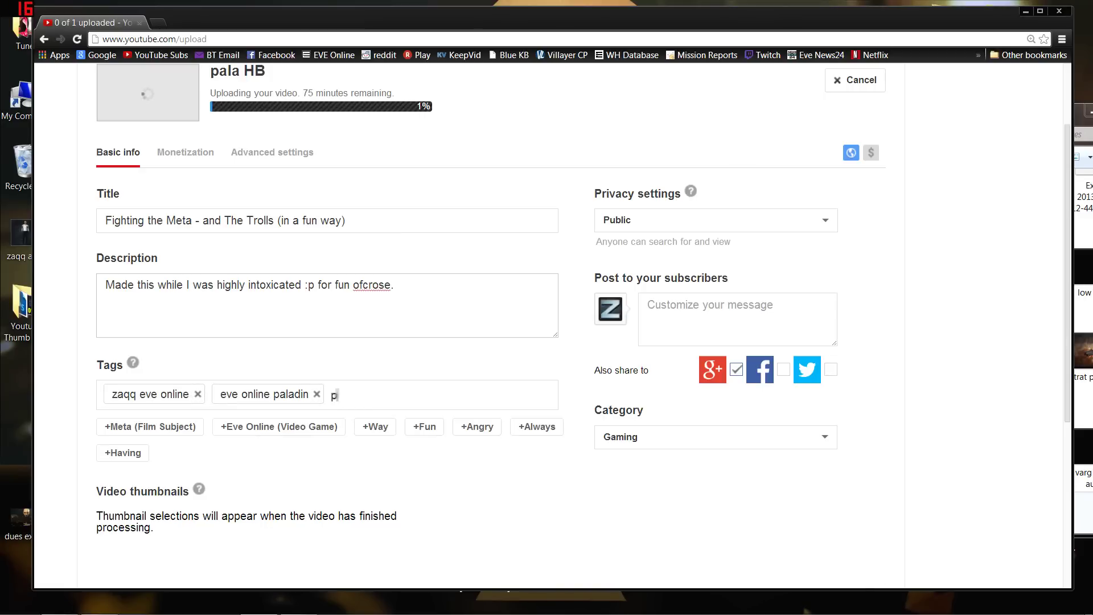
type("paladin pve")
key("Return")
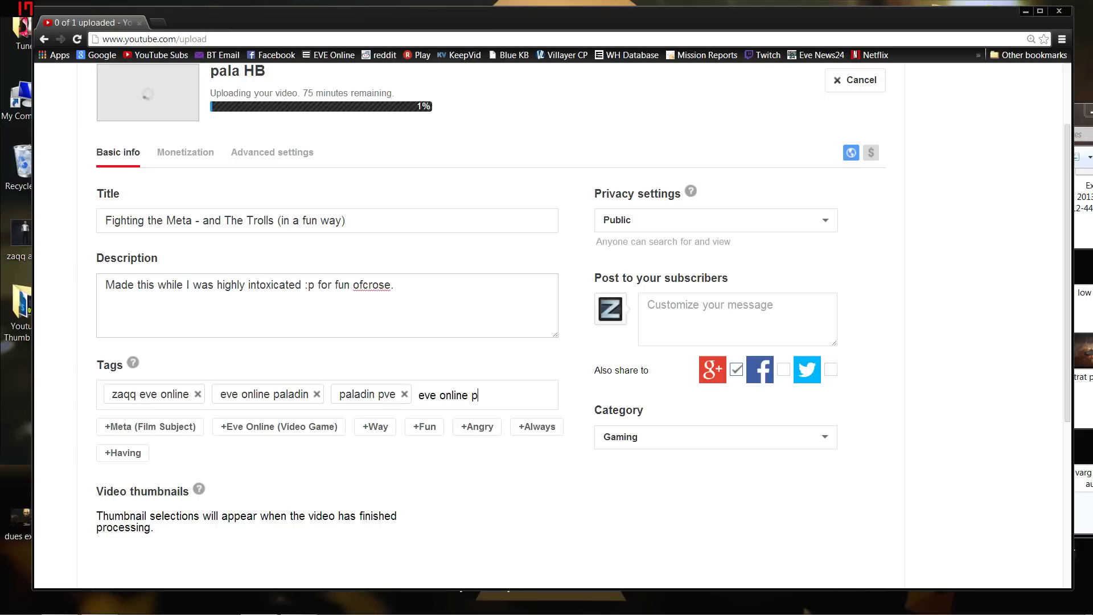
type("eve online paladin fit")
key("Return")
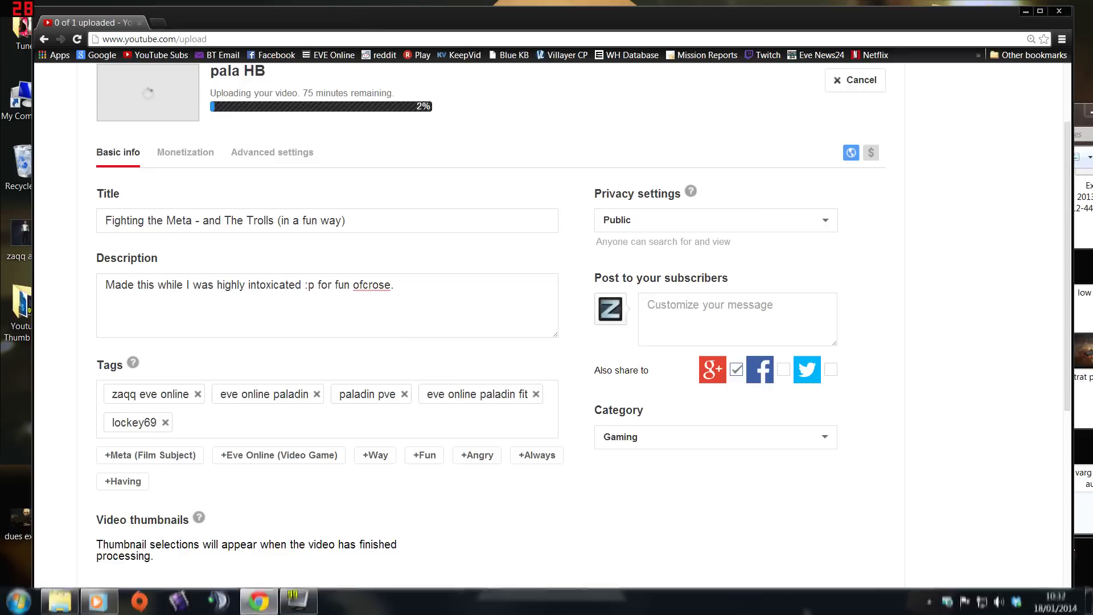
Step: Launch Photoshop while the video keeps uploading in the browser
scroll(130, 422, "down", 2)
mouse_move(176, 612)
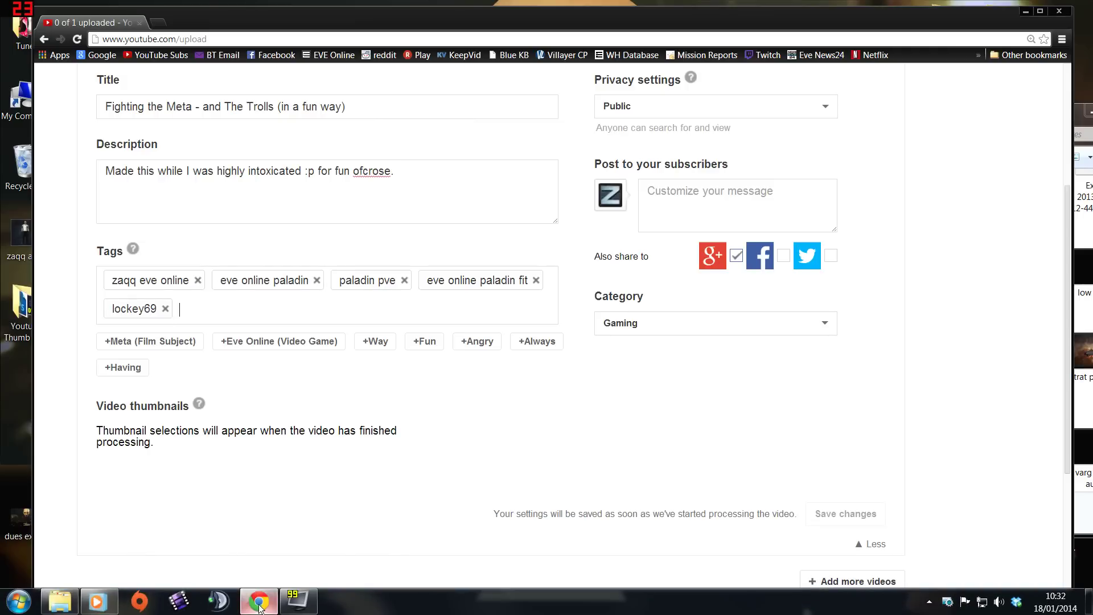
left_click(19, 601)
left_click(85, 191)
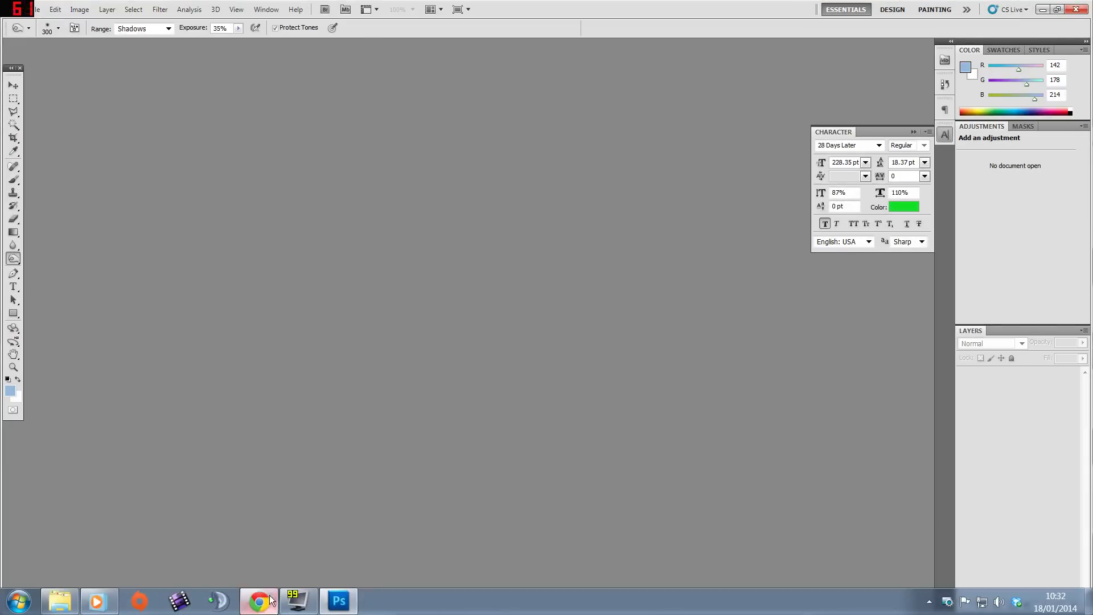
Step: Switch to Chrome and search Google Images for "eve online paladin" in a new tab
left_click(260, 601)
left_click(161, 23)
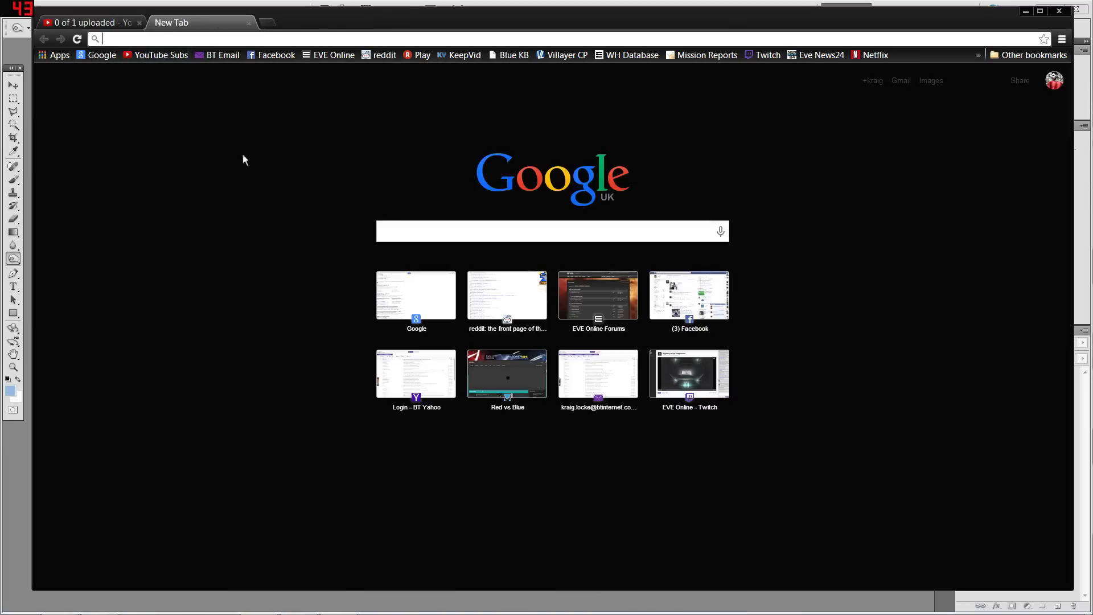
type("eve online paladin")
key("Return")
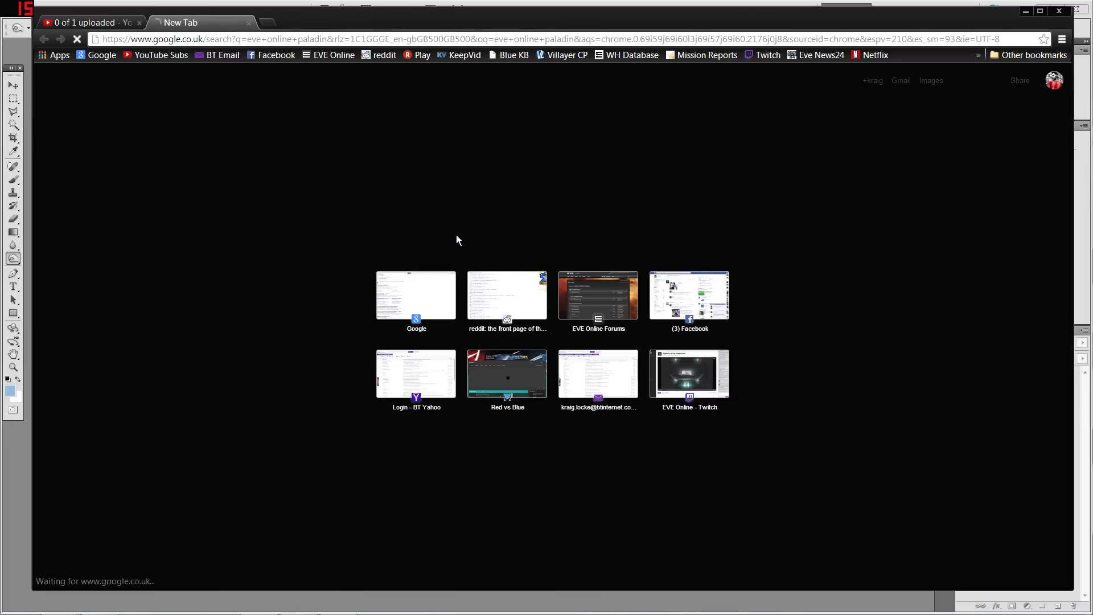
left_click(157, 113)
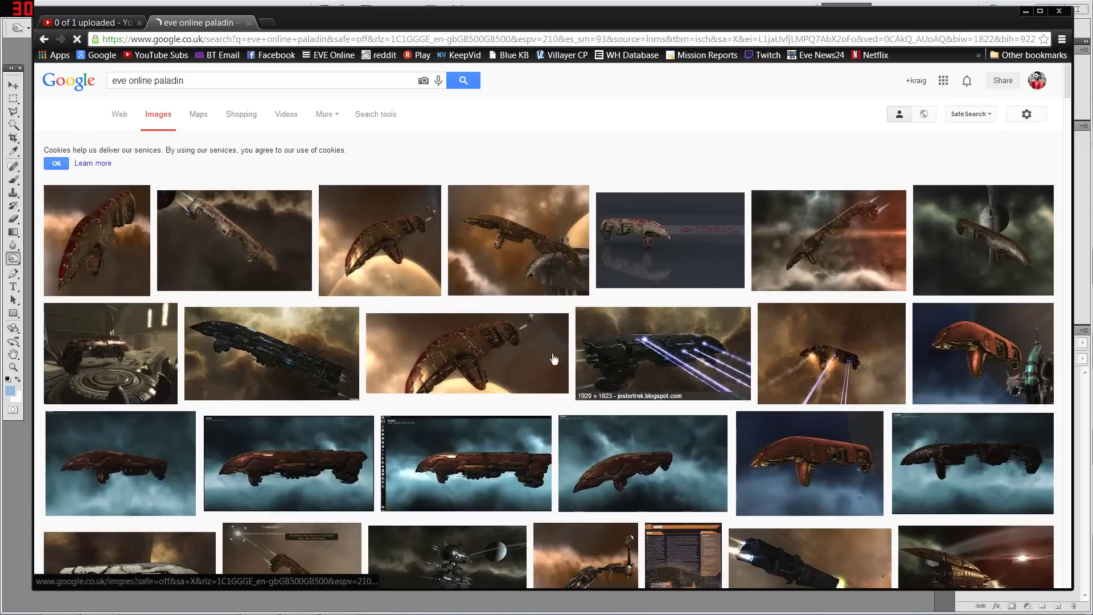
Step: Save the full-size Jester's Trek picture of the Paladin firing lasers as eK70Ag8.jpg and return to Photoshop
left_click(604, 365)
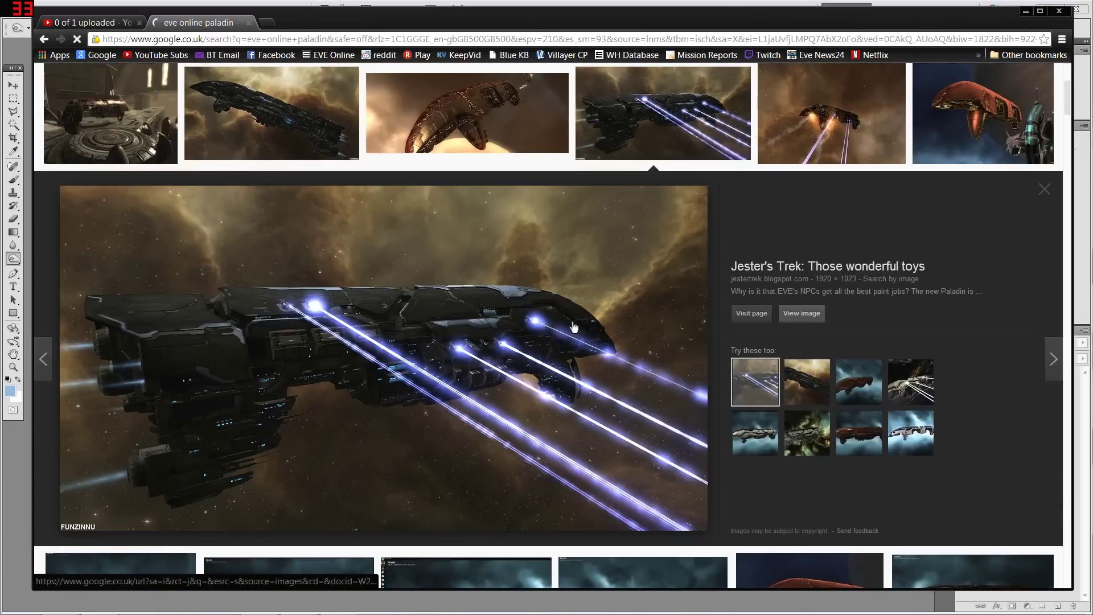
left_click(802, 313)
right_click(292, 212)
left_click(327, 226)
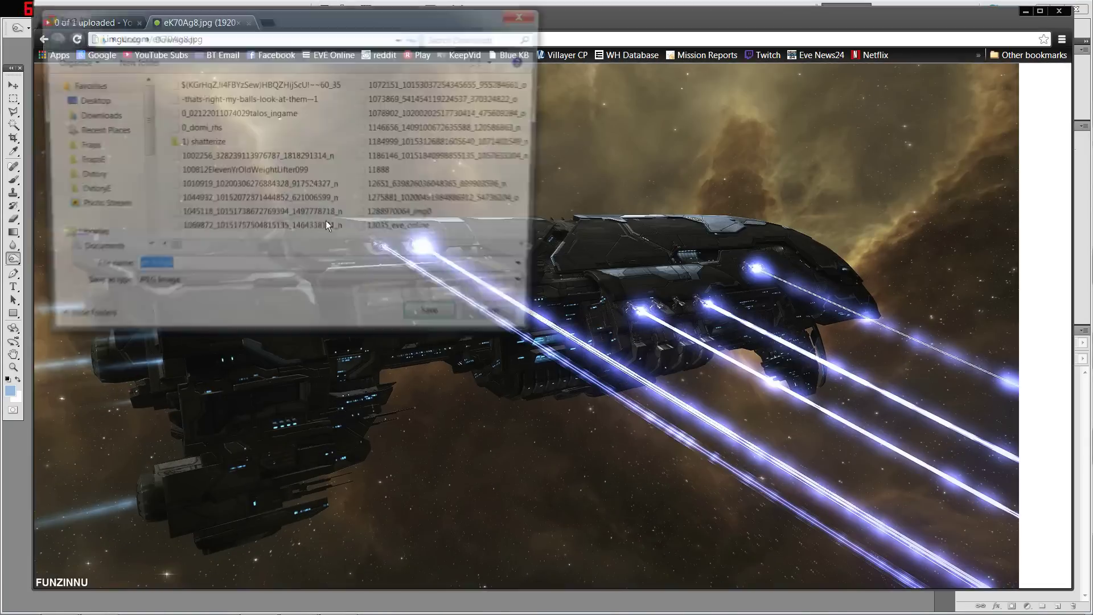
left_click(461, 327)
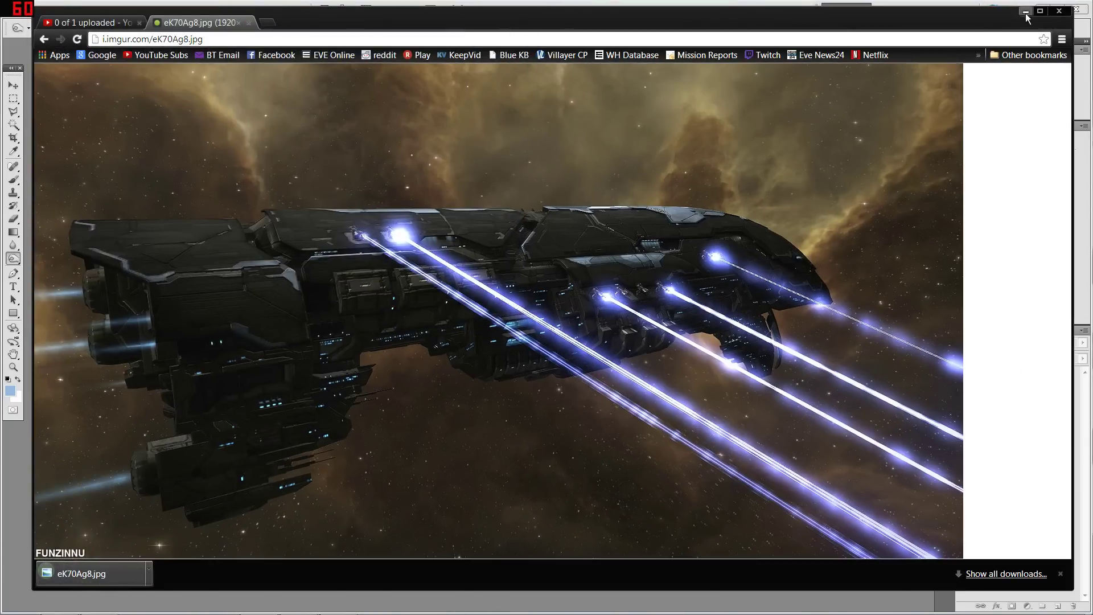
left_click(1026, 12)
left_click(1026, 12)
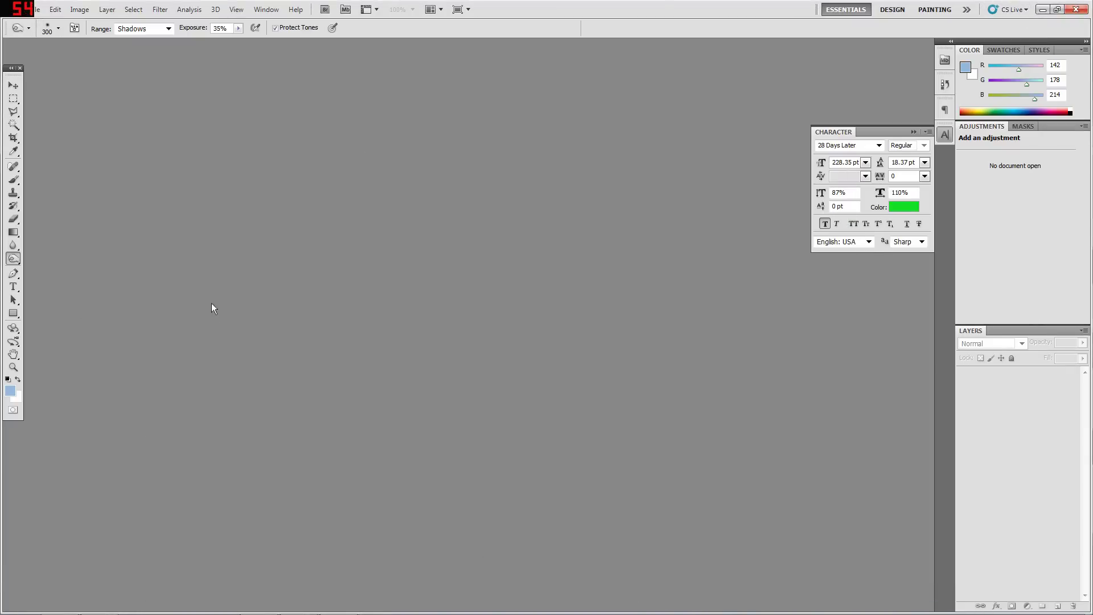
double_click(466, 12)
double_click(334, 15)
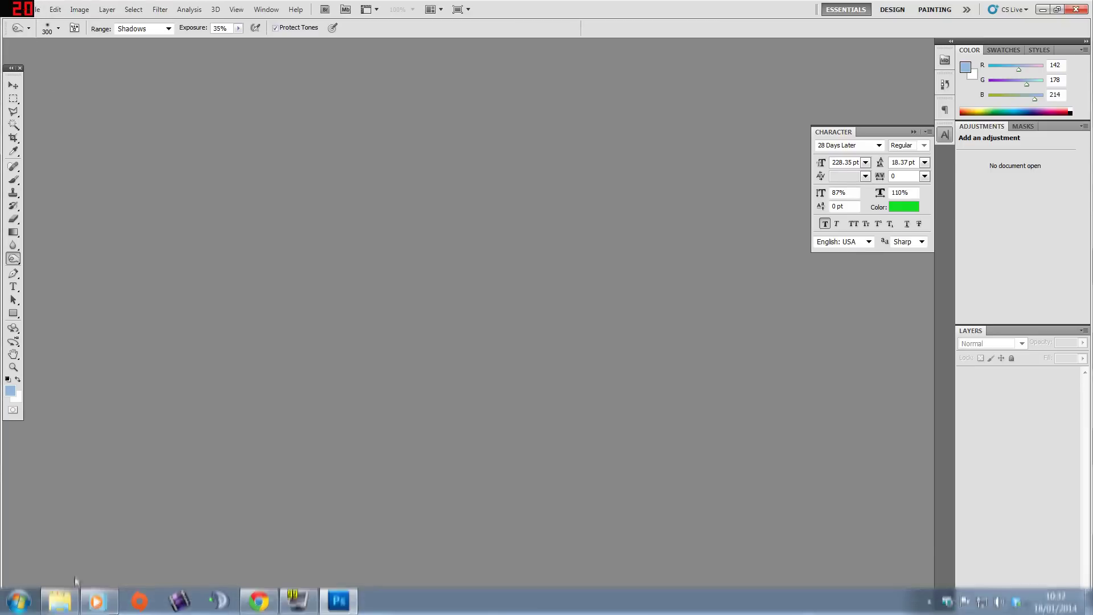
left_click(58, 603)
left_click(431, 207)
left_click(434, 192)
left_click_drag(508, 204, 282, 203)
left_click(16, 12)
left_click(80, 8)
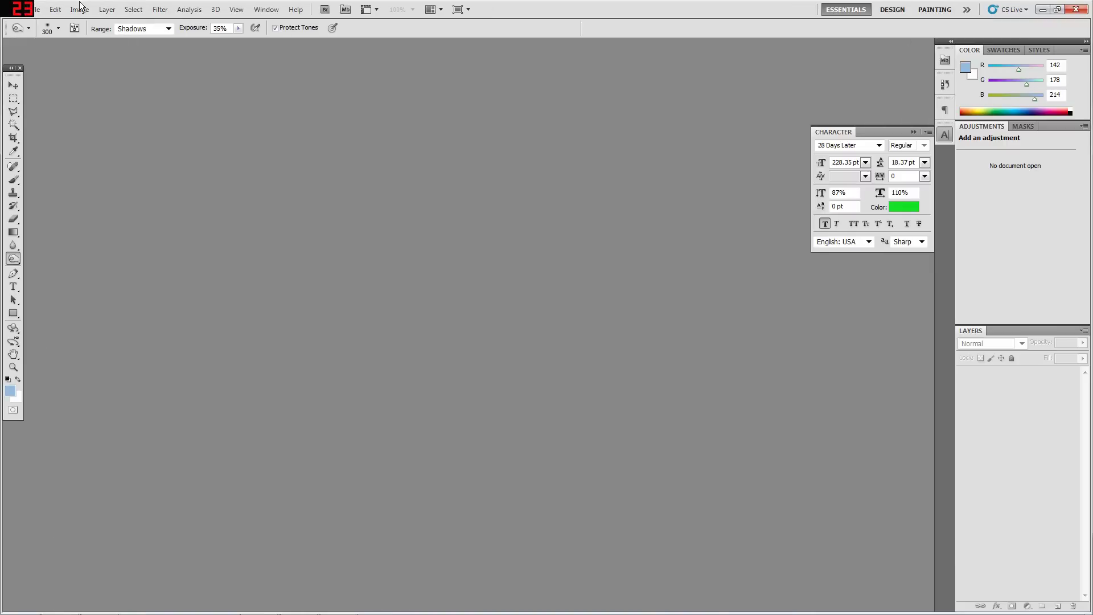
key("super")
Step: Open the recent file Battlefield 3 Thumb Nail Template2.psd
left_click(36, 10)
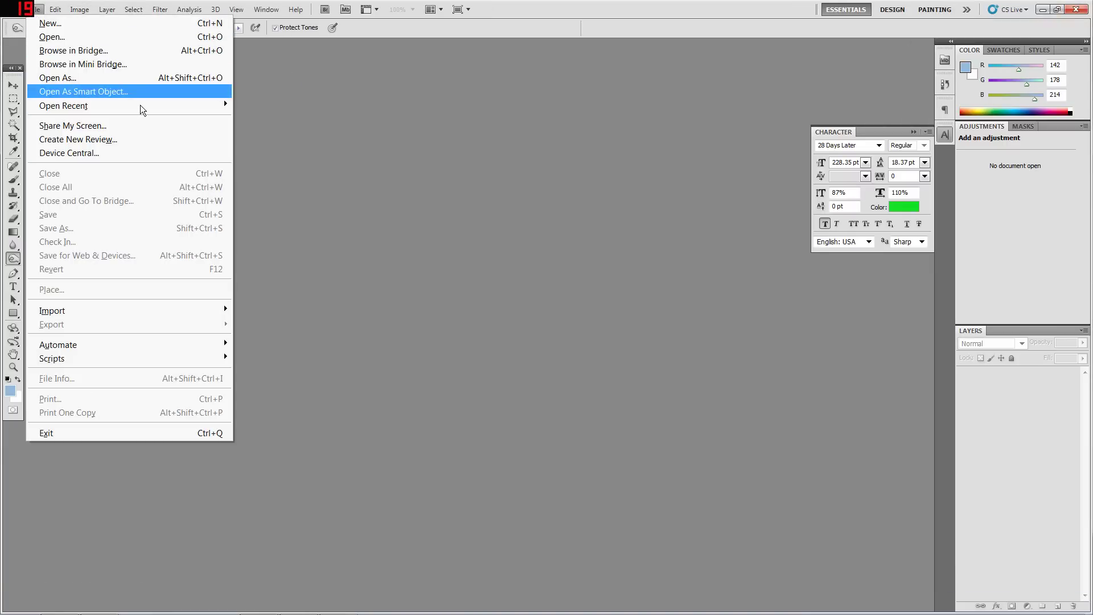
mouse_move(142, 106)
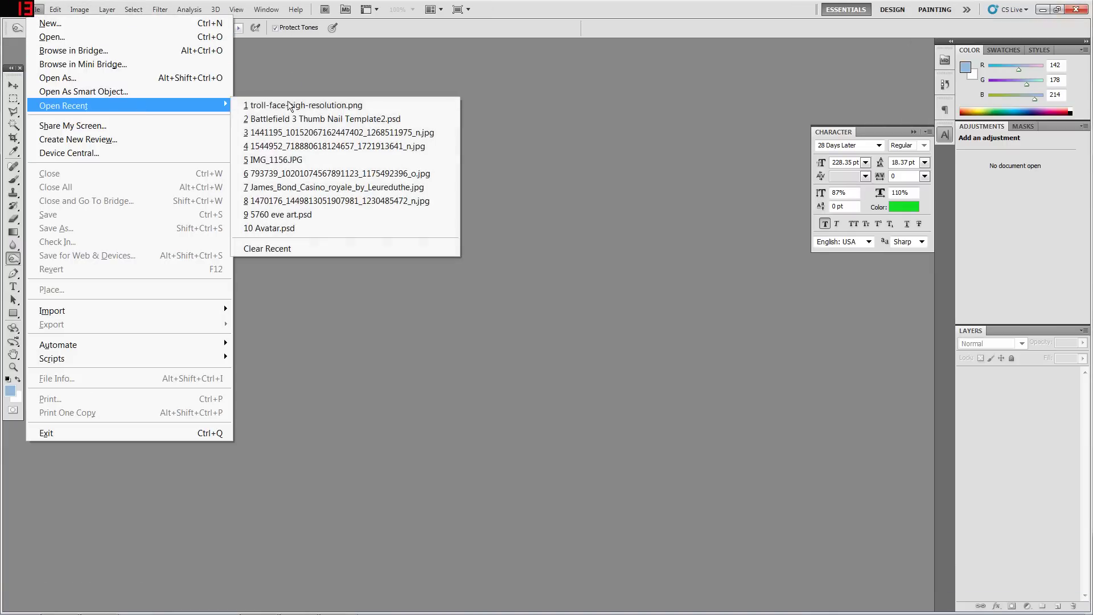
left_click(383, 118)
scroll(1070, 475, "down", 2)
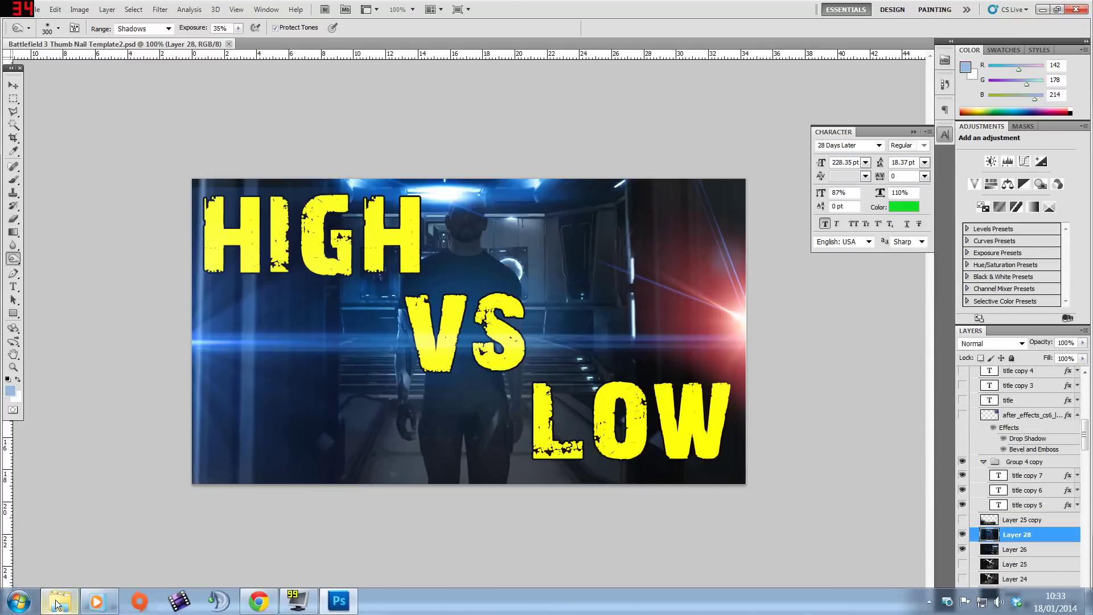
Step: Place the downloaded eK70Ag8 image above Layer 28 in the template and hide Layer 28 and Layer 26
right_click(355, 336)
left_click(407, 342)
left_click(156, 602)
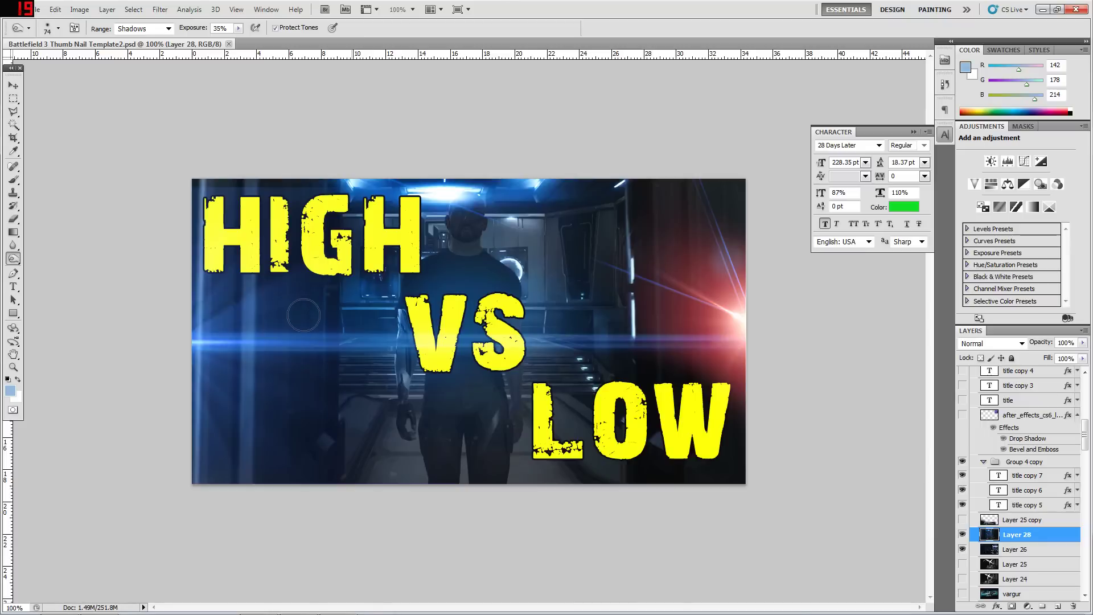
left_click_drag(313, 310, 353, 309)
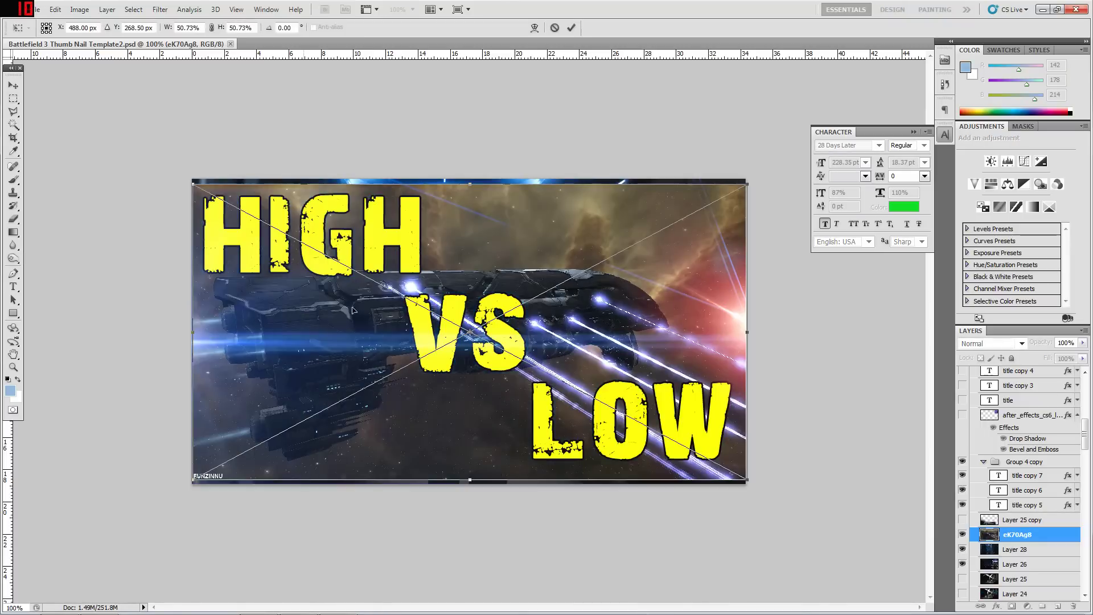
left_click(962, 548)
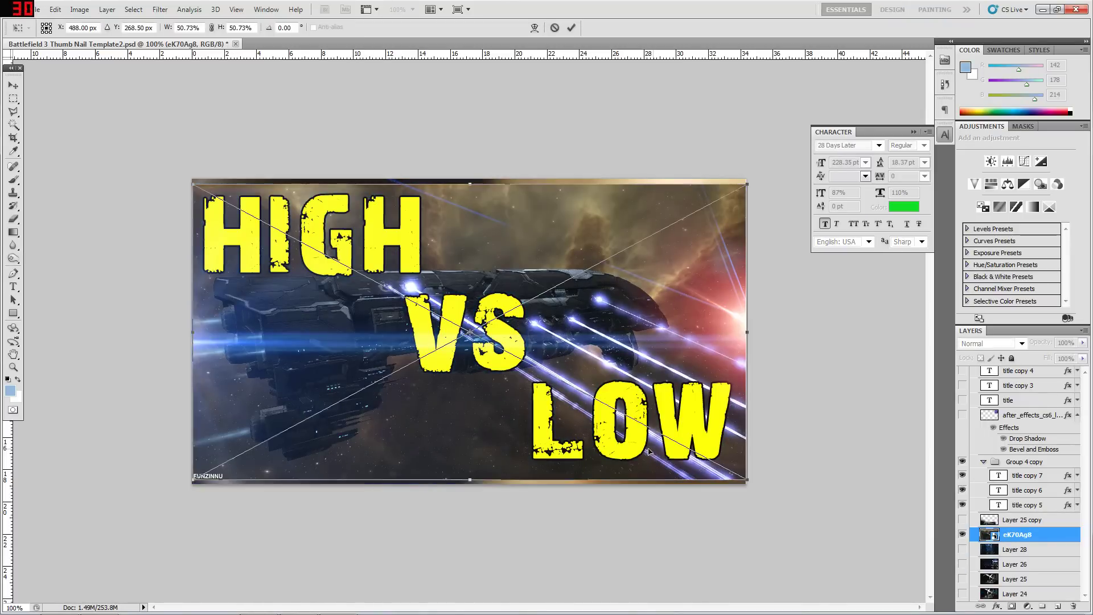
Step: Enlarge the placed ship image beyond the canvas edges, position the ship in the upper part, and apply the transform
left_click_drag(750, 479, 891, 574)
left_click_drag(774, 495, 654, 396)
left_click_drag(794, 477, 850, 508)
left_click_drag(783, 437, 739, 413)
key("Return")
key("o")
Step: Hide the LOW and VS titles, and shrink the HIGH title to 184.76 pt in the lower-left part of the canvas
left_click(962, 475)
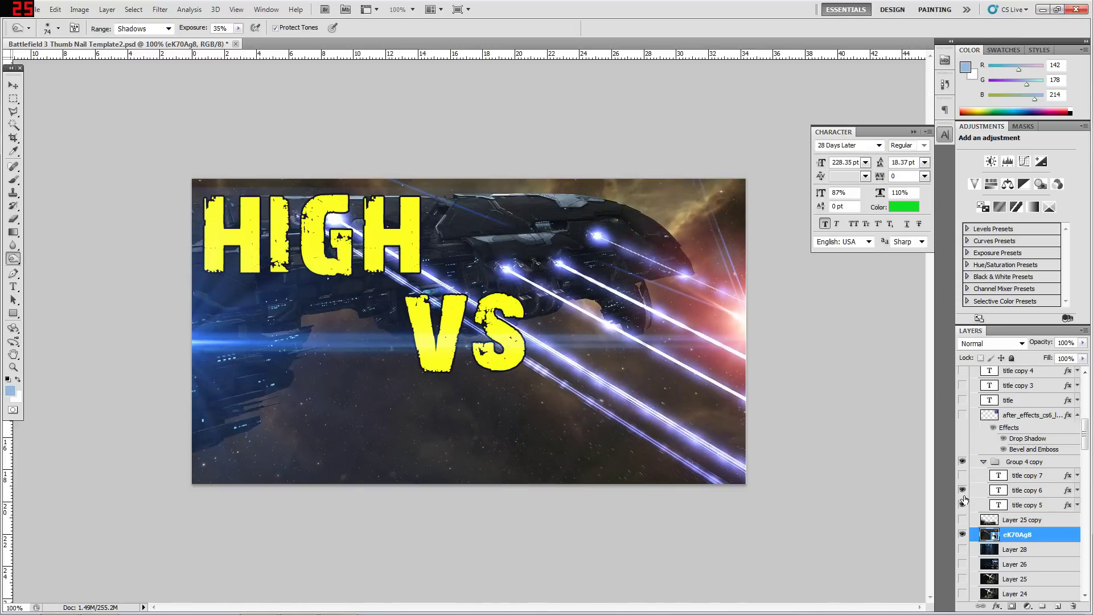
left_click(962, 490)
left_click(1024, 505)
key("ctrl+t")
left_click_drag(430, 291, 387, 270)
key("Return")
key("v")
left_click_drag(685, 262, 731, 424)
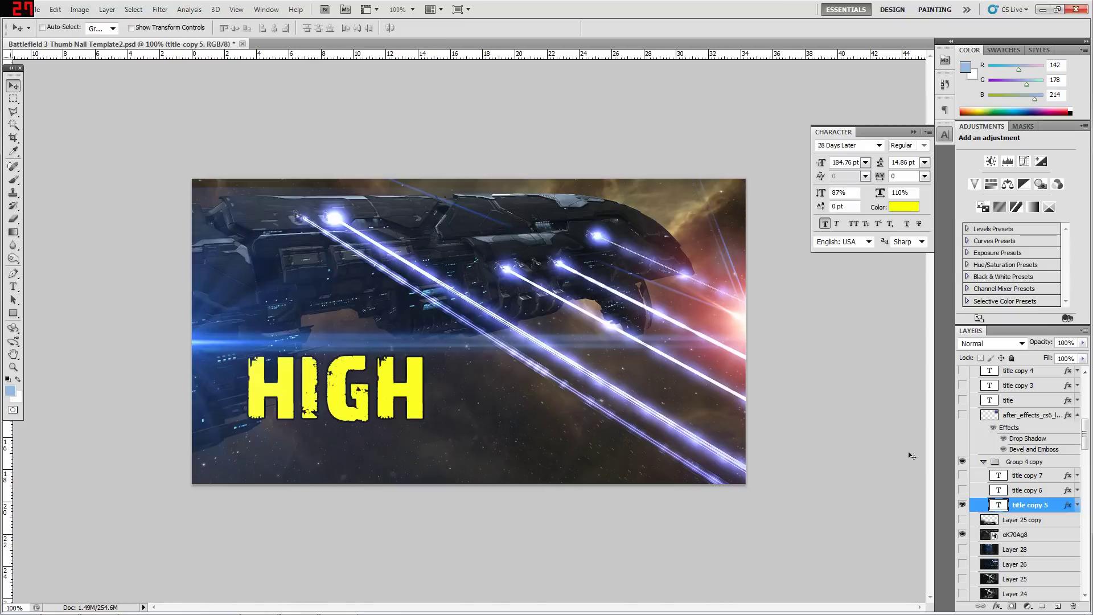
Step: Replace the text of the HIGH title with "FIGHTING THE"
double_click(999, 504)
type("FIG")
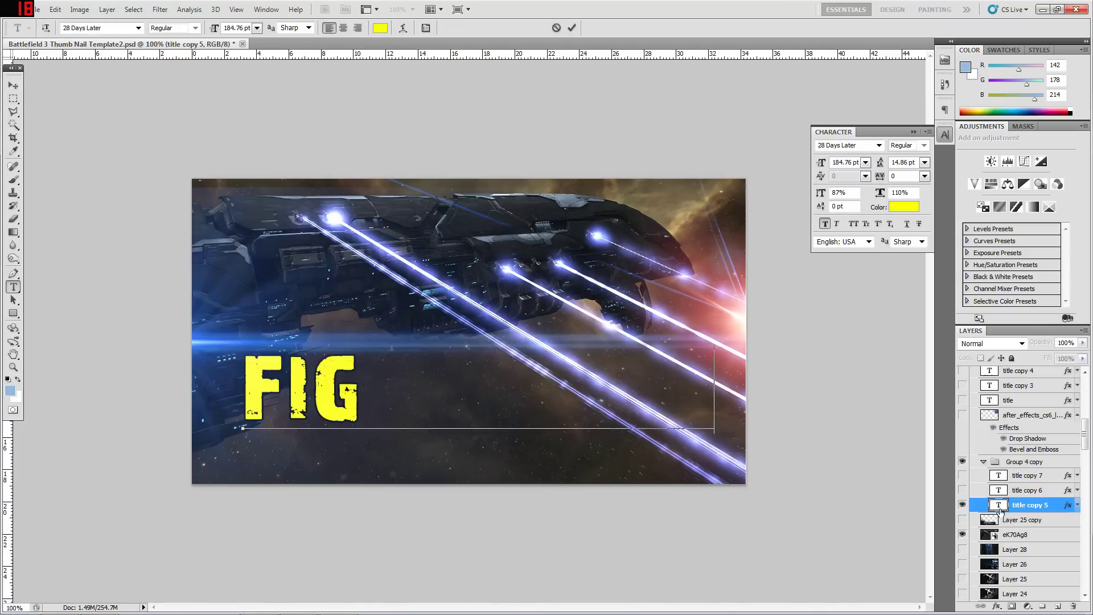
type("HTING THE")
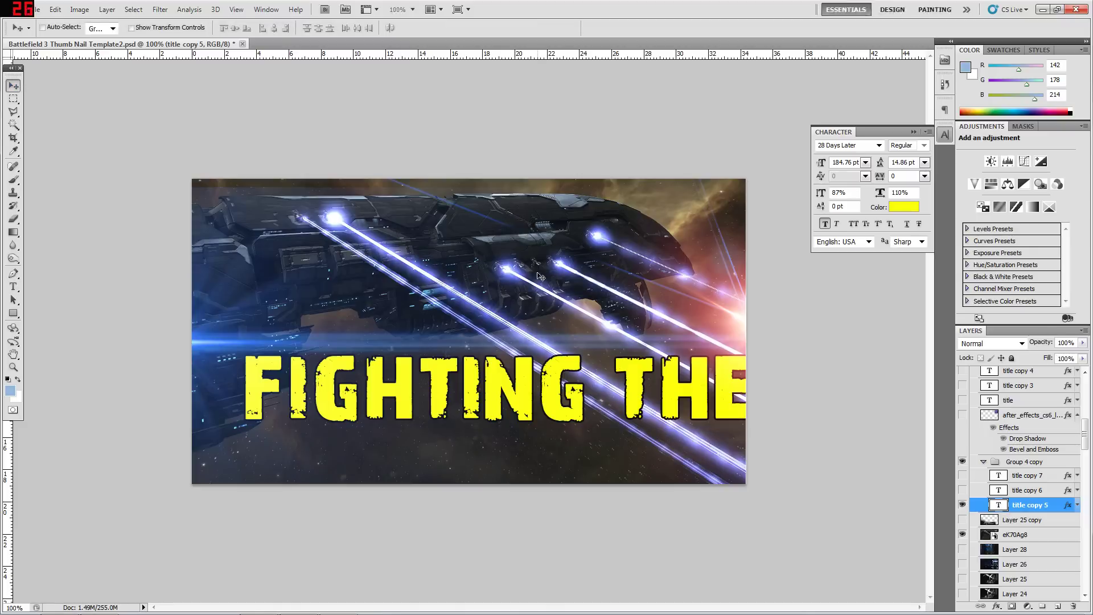
Step: Scale the FIGHTING THE title down to 128.79 pt and move it to the canvas's lower-left area
key("ctrl+t")
left_click_drag(235, 351, 397, 371)
key("Return")
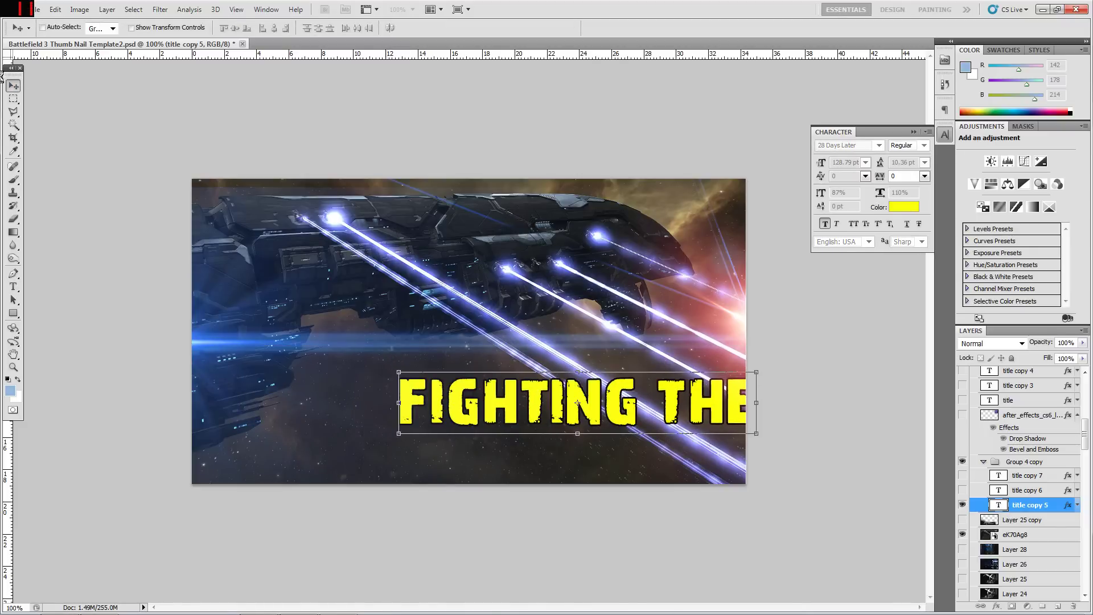
left_click_drag(557, 419, 389, 444)
Step: Find troll-face-high-resolution on the computer and place it in the document, scaled down to the right of the title
key("super")
type("troll")
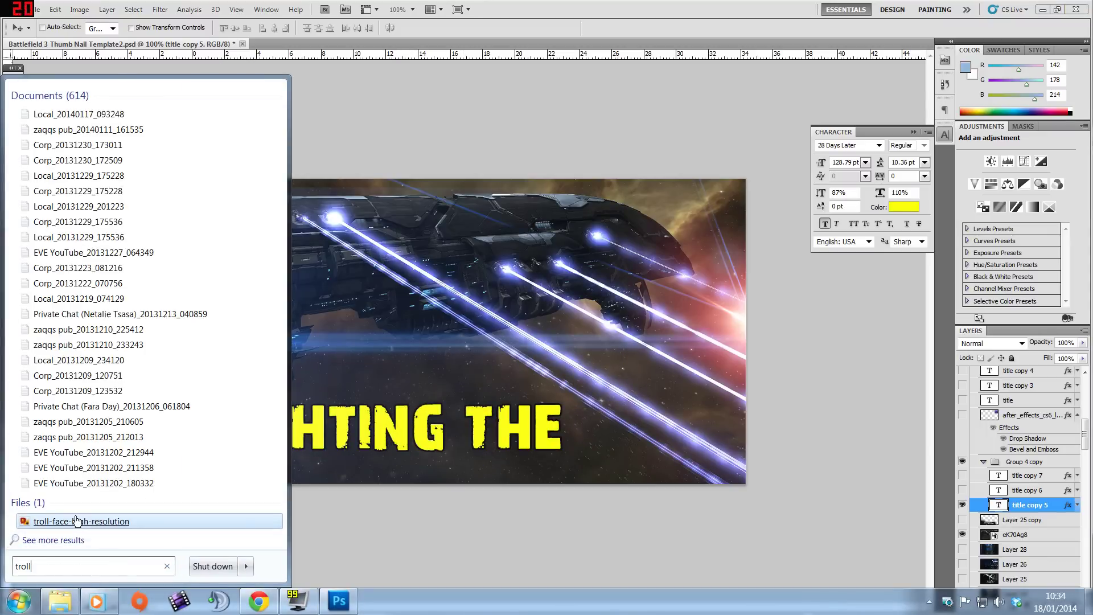
left_click_drag(76, 519, 421, 342)
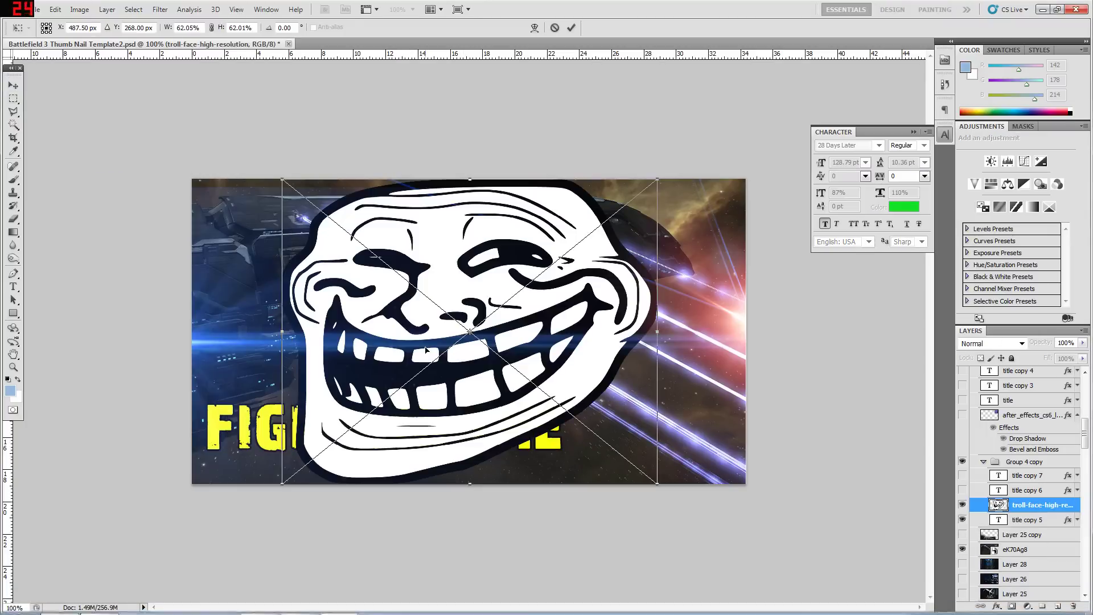
left_click_drag(273, 172, 495, 351)
left_click_drag(529, 395, 598, 386)
key("Return")
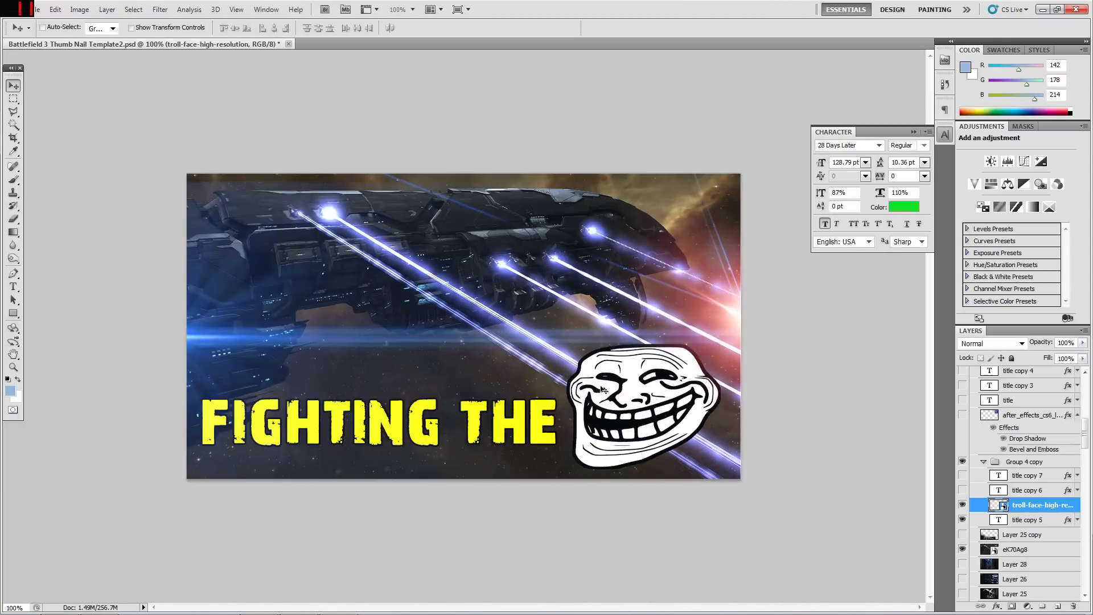
Step: Shrink the troll face a little more and reposition it beside the end of the FIGHTING THE title
mouse_move(511, 402)
left_mouse_down()
mouse_move(508, 383)
mouse_move(527, 422)
mouse_move(522, 408)
left_mouse_up()
key("ctrl+t")
left_click_drag(577, 349, 607, 373)
key("Return")
mouse_move(636, 412)
left_mouse_down()
mouse_move(628, 398)
mouse_move(619, 405)
left_mouse_up()
Step: Move the FIGHTING THE title closer to the troll face and select Layer 27 in Group 1
left_click(1025, 519)
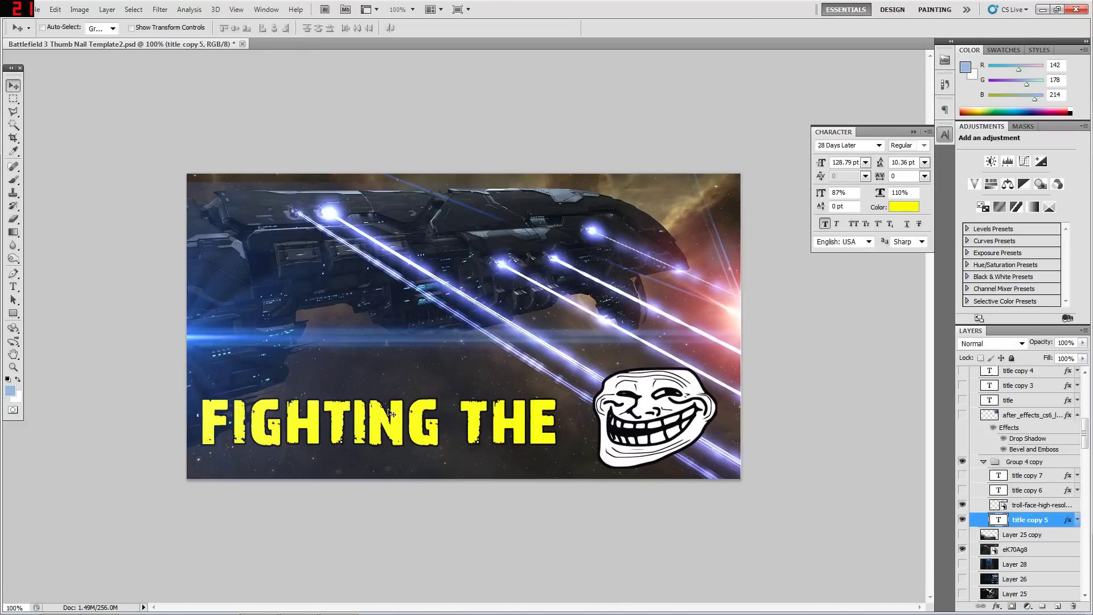
left_click_drag(356, 403, 378, 403)
left_click(1016, 389)
scroll(1016, 456, "up", 5)
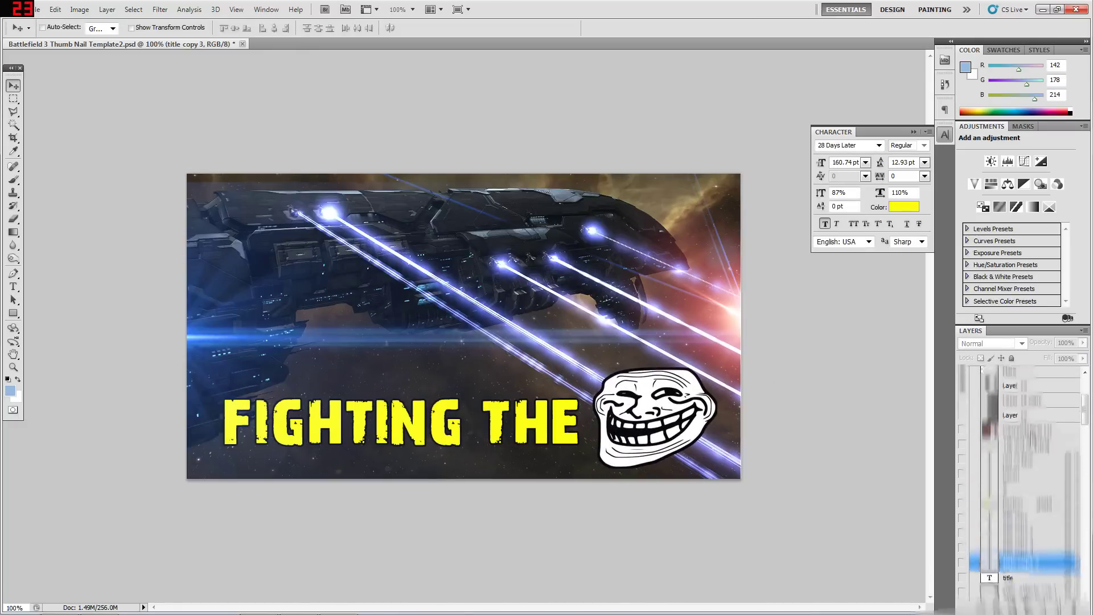
left_click(1010, 446)
key("ctrl+t")
left_click_drag(677, 67, 656, 320)
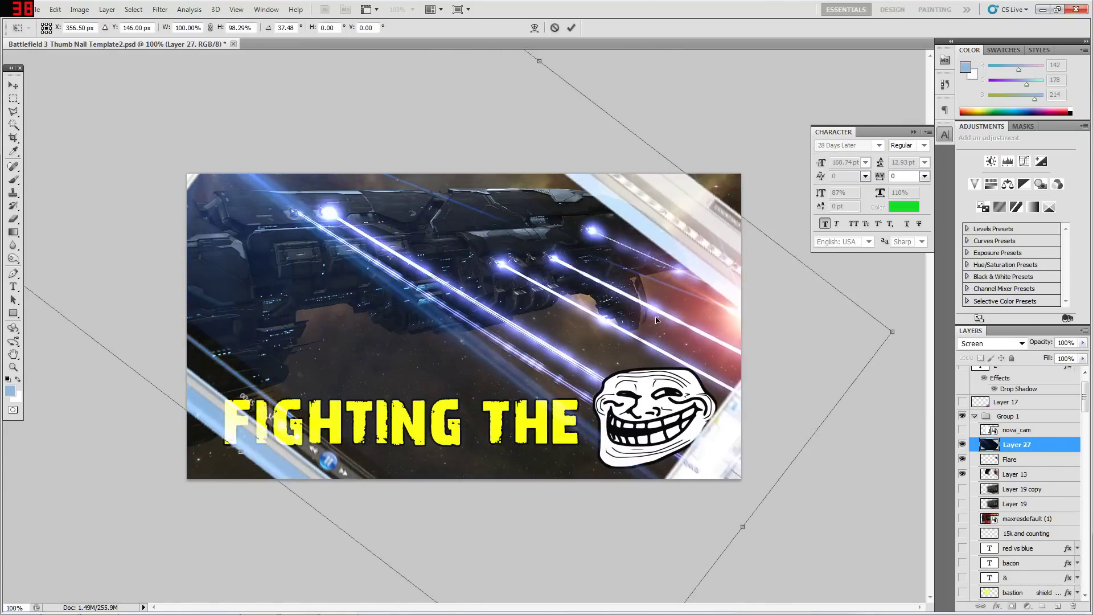
key("Escape")
Step: Enlarge Layer 27 proportionally to 129.63%, reposition it over the ship, and apply the transformation
key("ctrl+t")
left_click_drag(743, 499, 613, 385)
left_click_drag(702, 453, 965, 601)
left_click_drag(610, 358, 661, 383)
left_click(13, 367)
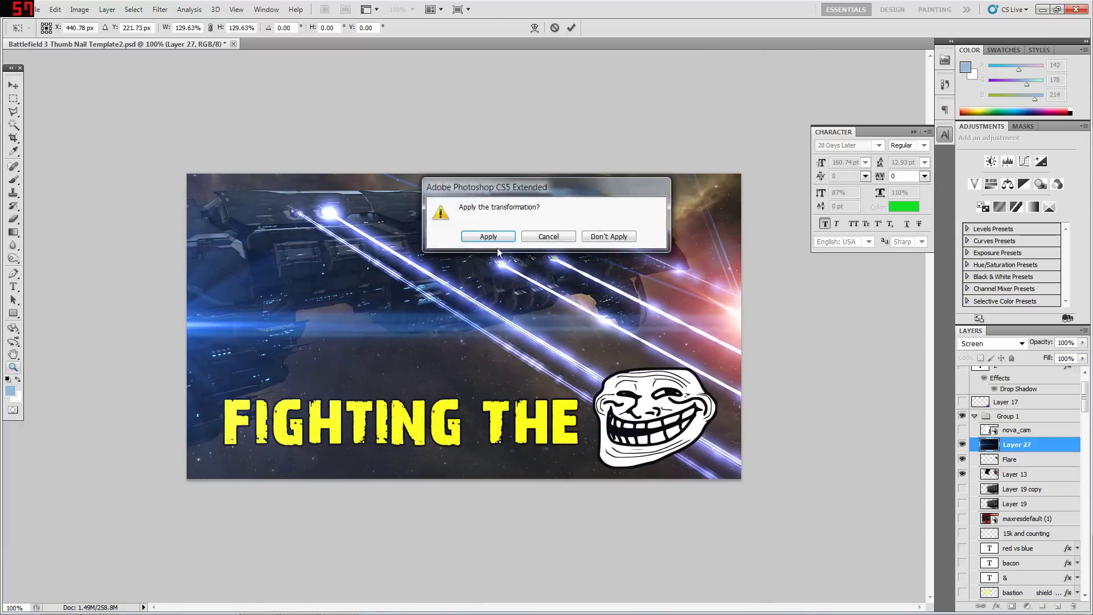
left_click(488, 237)
Step: Rotate Layer 27 by about 30.72° and reposition it so its blue streak follows the laser beams
left_click_drag(364, 354, 289, 357)
key("ctrl+t")
left_click_drag(410, 116, 659, 186)
left_click_drag(526, 156, 581, 180)
left_click_drag(615, 148, 634, 161)
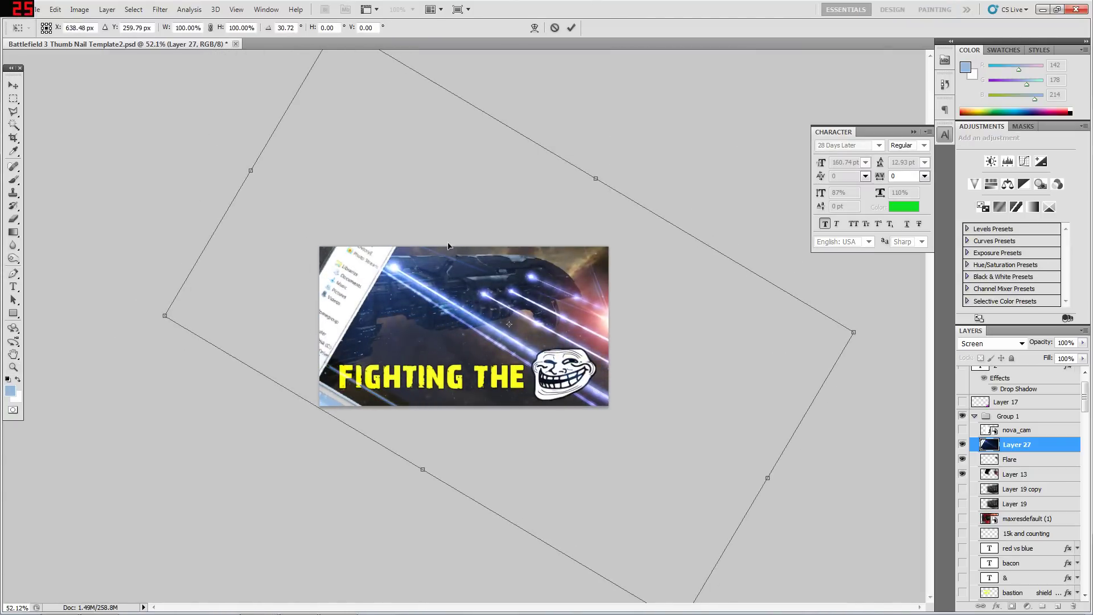
key("Escape")
Step: Erase the stray desktop imagery of Layer 27 along the canvas's left side and lower-left corner with a soft eraser
left_click(13, 218)
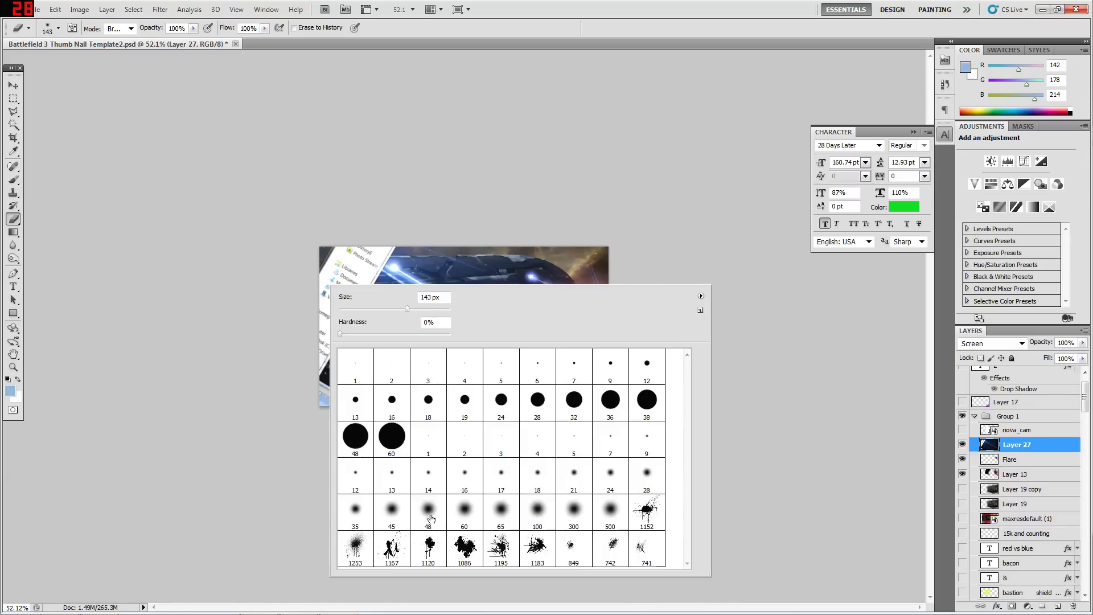
left_click(315, 275)
mouse_move(336, 267)
left_mouse_down()
mouse_move(378, 233)
mouse_move(304, 359)
left_mouse_up()
left_click(13, 367)
left_click_drag(232, 270, 273, 270)
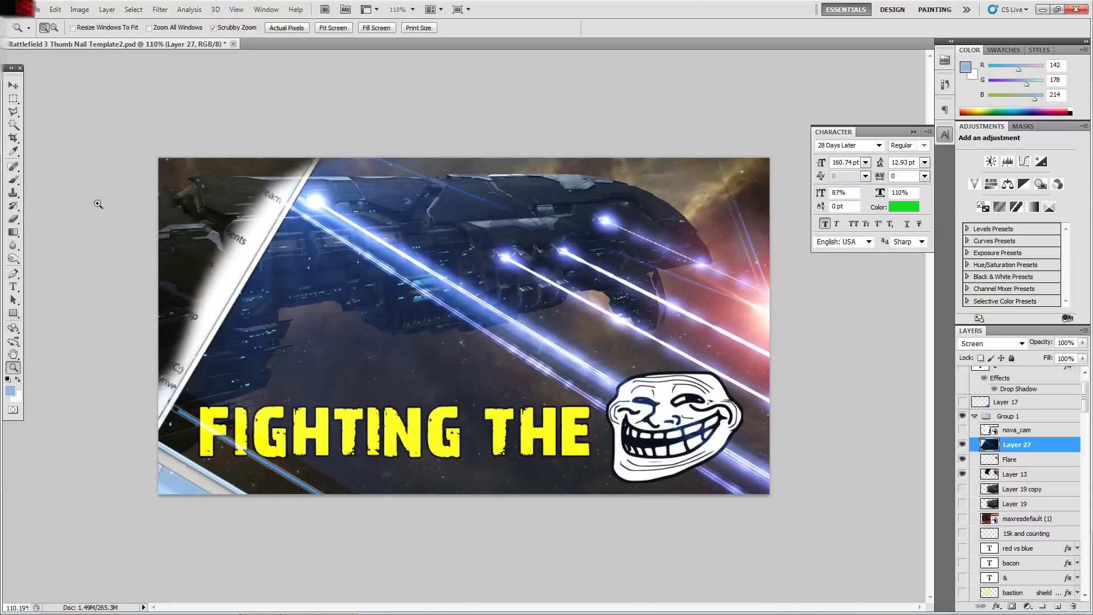
left_click(13, 219)
mouse_move(296, 165)
left_mouse_down()
mouse_move(171, 410)
mouse_move(156, 472)
left_mouse_up()
left_click_drag(221, 515, 129, 429)
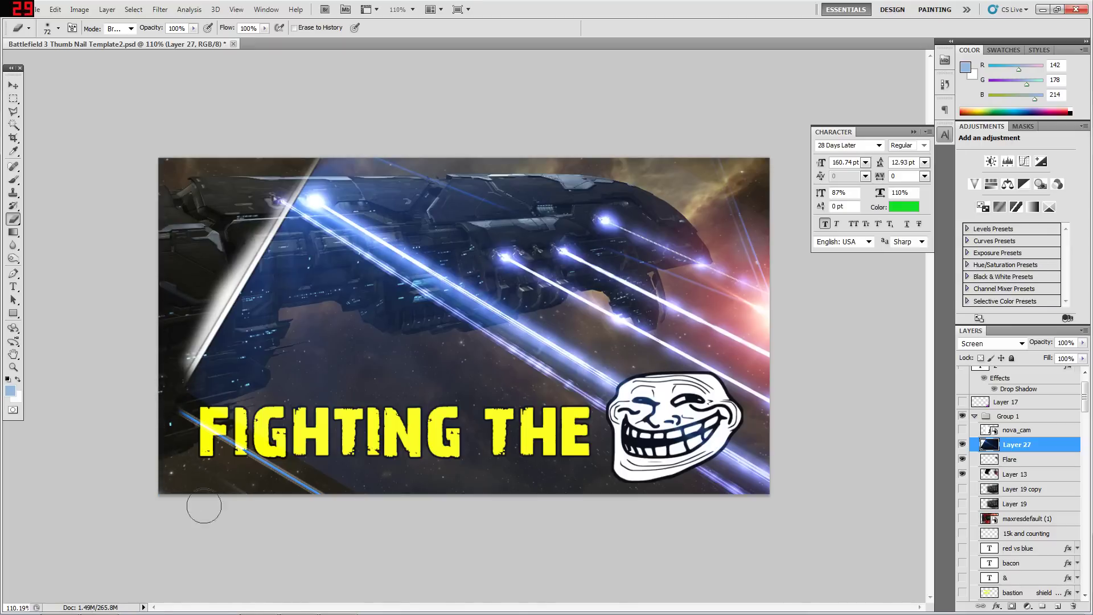
Step: Erase the remaining white diagonal edge of Layer 27 with soft eraser sizes of 178 px and 95 px
right_click(332, 469)
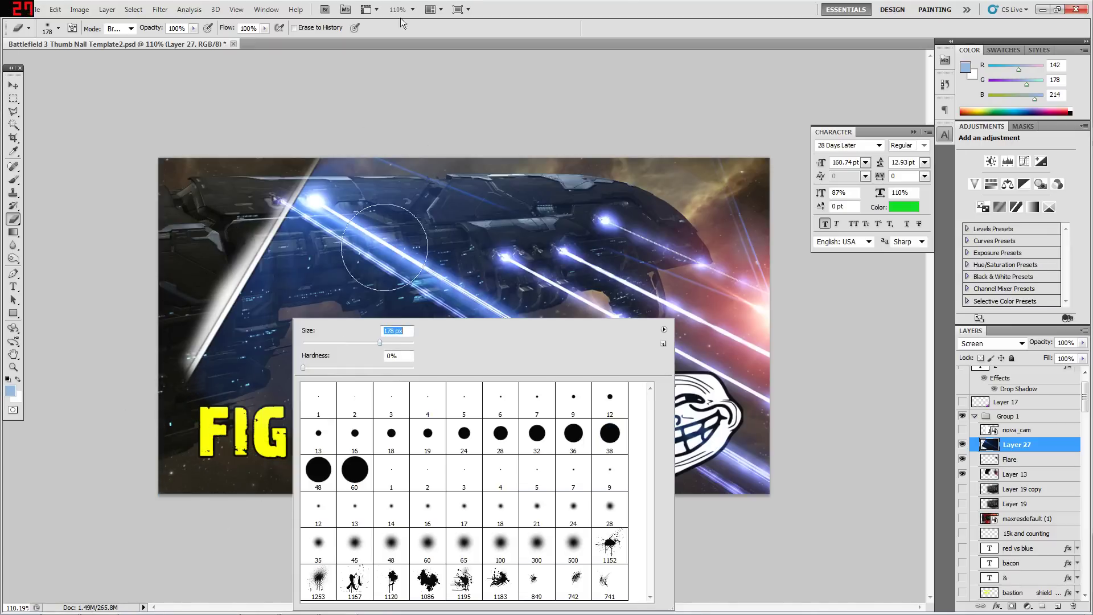
key("Return")
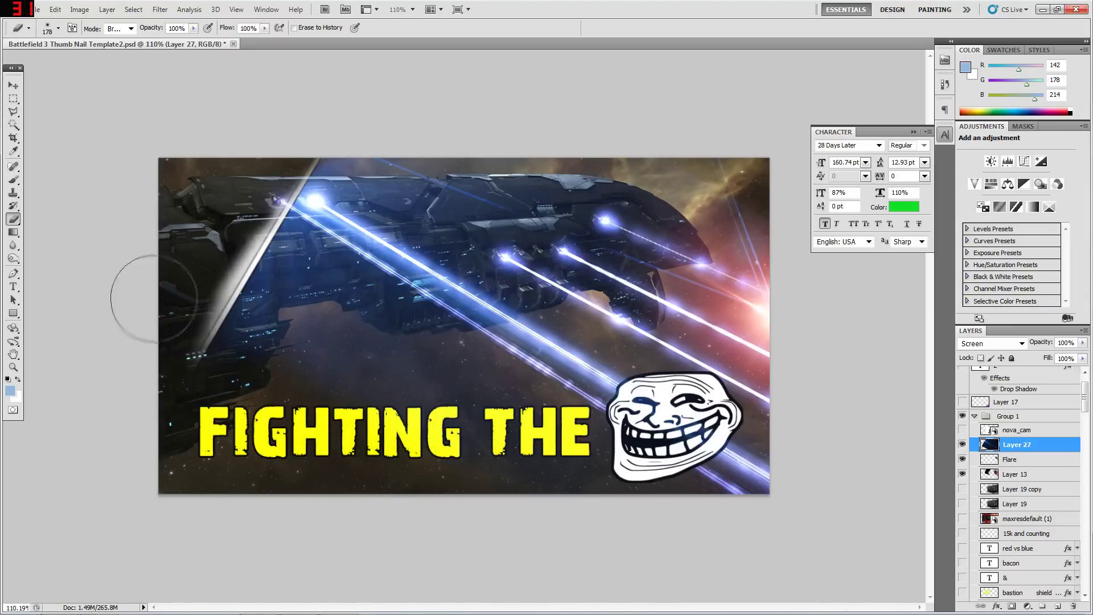
right_click(191, 313)
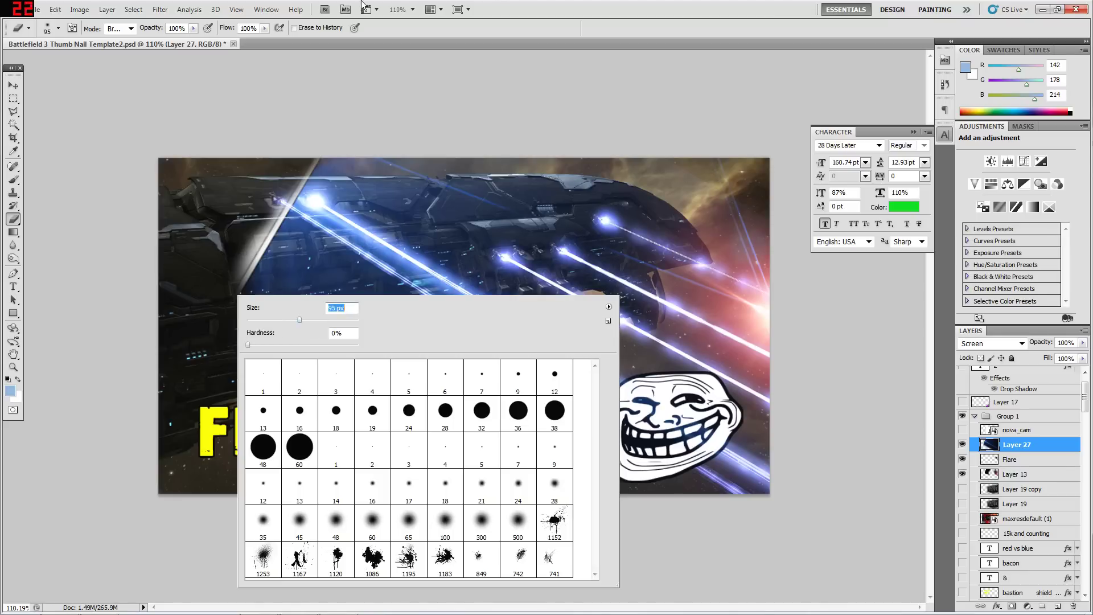
key("Return")
mouse_move(244, 216)
left_mouse_down()
mouse_move(221, 268)
mouse_move(286, 157)
mouse_move(227, 248)
mouse_move(262, 182)
mouse_move(285, 164)
left_mouse_up()
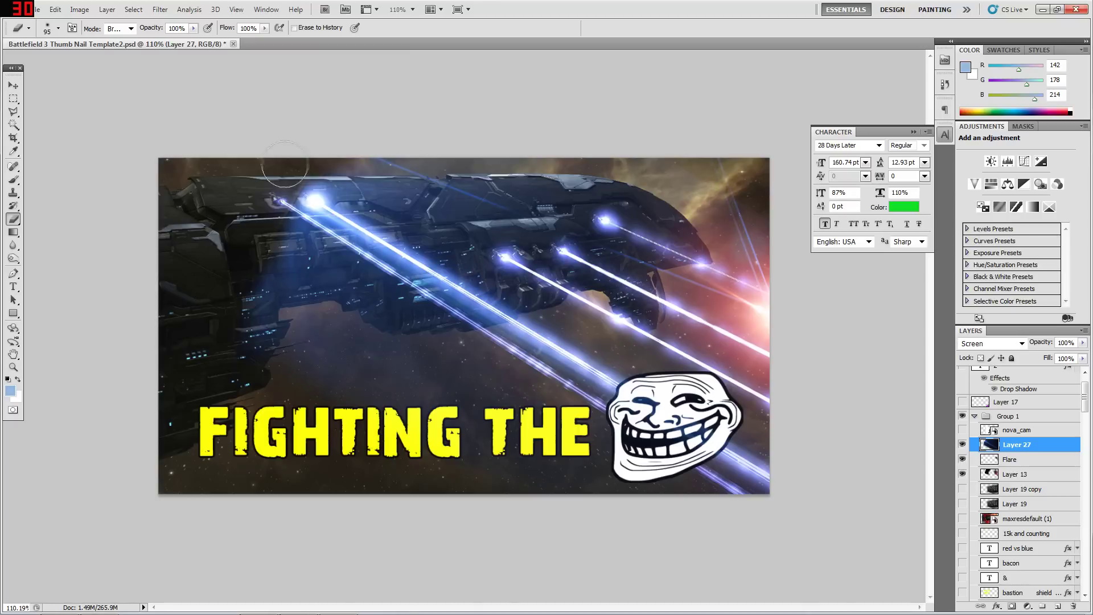
Step: Duplicate Layer 27 and move the copy so its blue glow covers the laser beam at the ship's right part
left_click(11, 85)
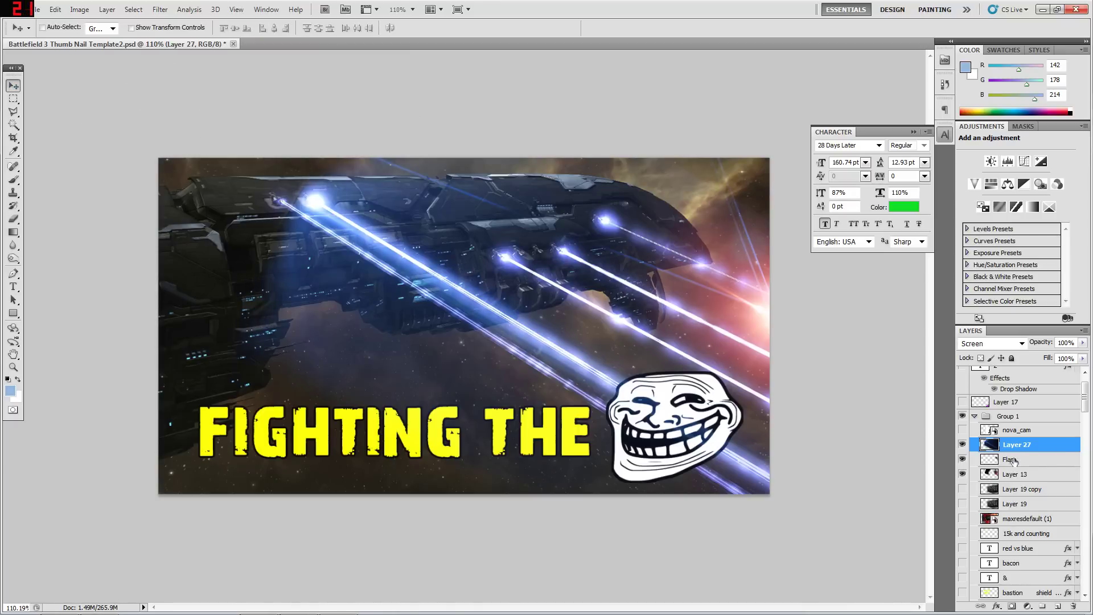
key("ctrl+t")
key("Return")
right_click(1036, 445)
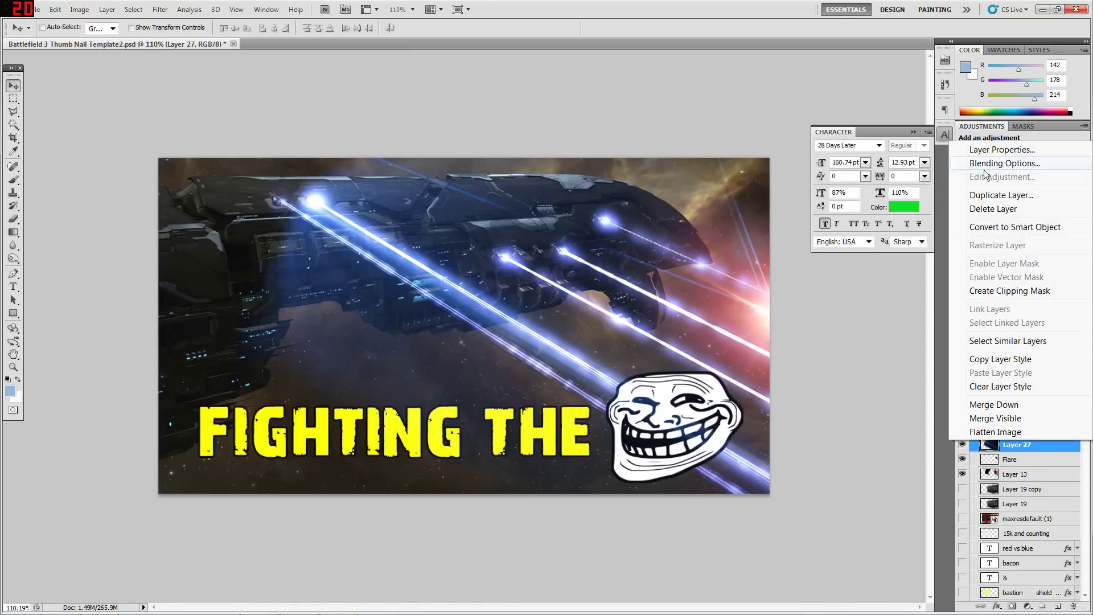
left_click(989, 194)
key("Return")
left_click_drag(348, 196, 599, 241)
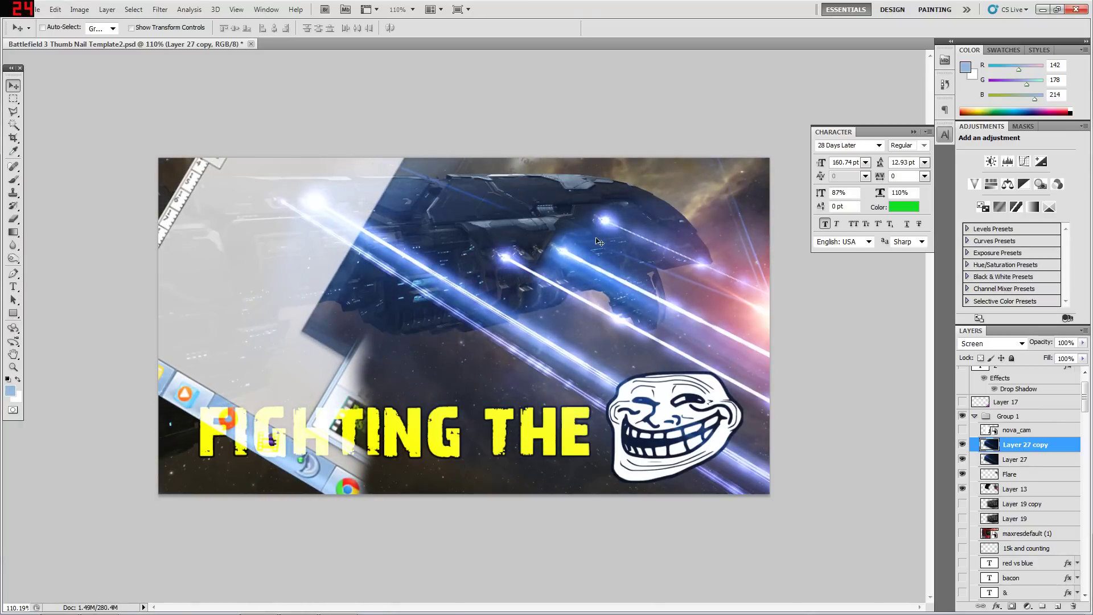
Step: Erase the stray desktop imagery from Layer 27 copy with a soft 180 px eraser
left_click(15, 219)
right_click(302, 215)
left_click(392, 241)
mouse_move(210, 153)
left_mouse_down()
mouse_move(132, 433)
mouse_move(391, 474)
mouse_move(287, 330)
mouse_move(273, 215)
mouse_move(242, 350)
mouse_move(294, 219)
left_mouse_up()
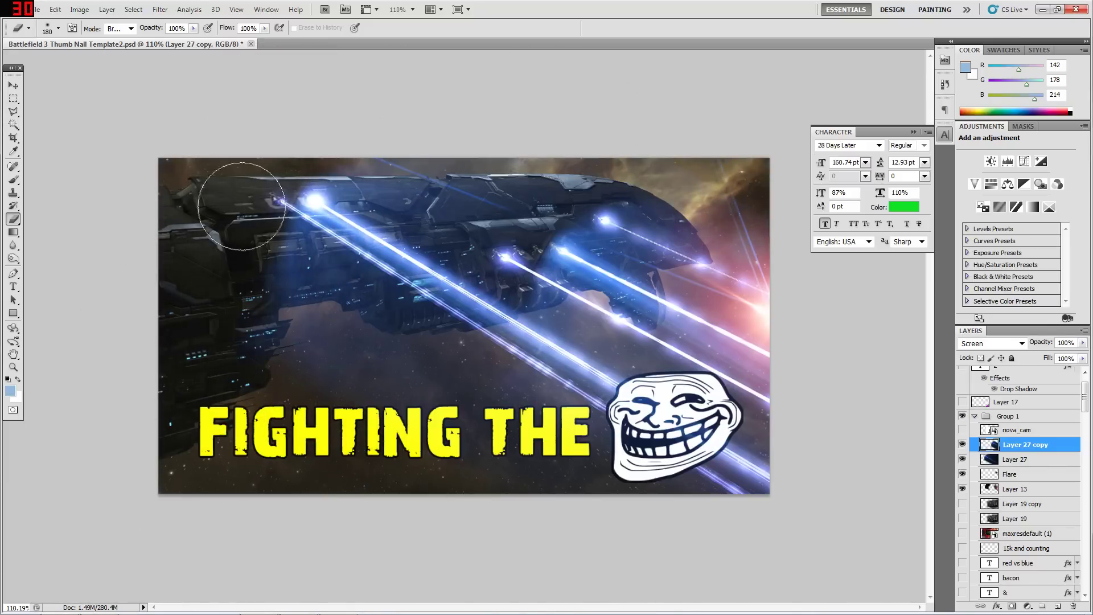
Step: Select the original Layer 27 and erase leftovers along the left edge of its blue glow
left_click(971, 455)
right_click(347, 264)
mouse_move(249, 236)
left_mouse_down()
mouse_move(280, 224)
mouse_move(225, 215)
left_mouse_up()
left_click(13, 367)
Step: Set the Dodge tool to a 288 px brush and the Highlights range for Layer 27, and switch to the Burn tool
left_click(16, 260)
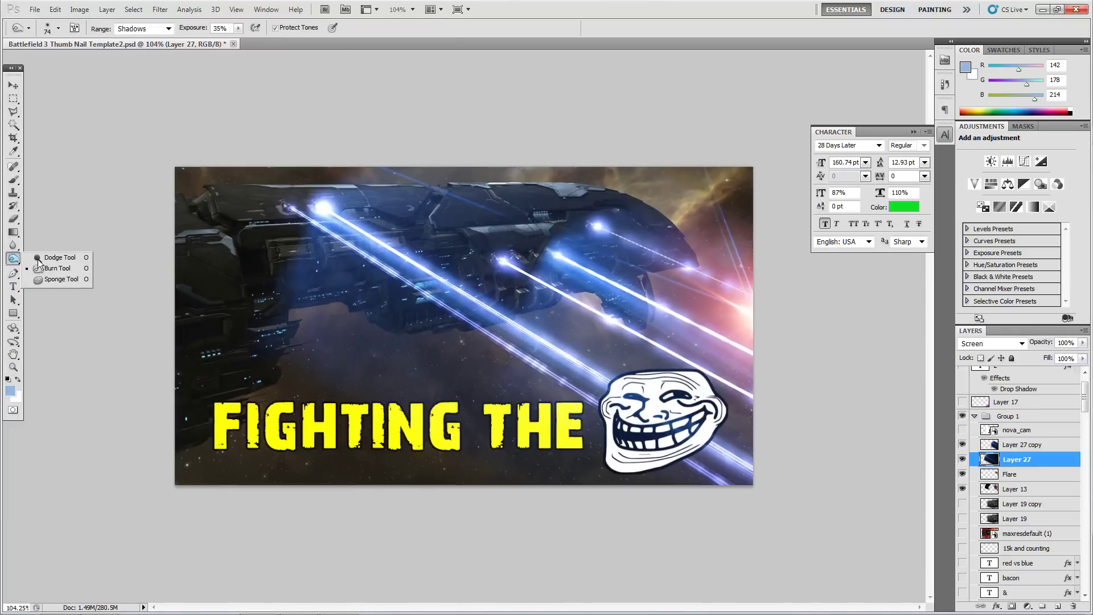
right_click(304, 295)
left_click(152, 27)
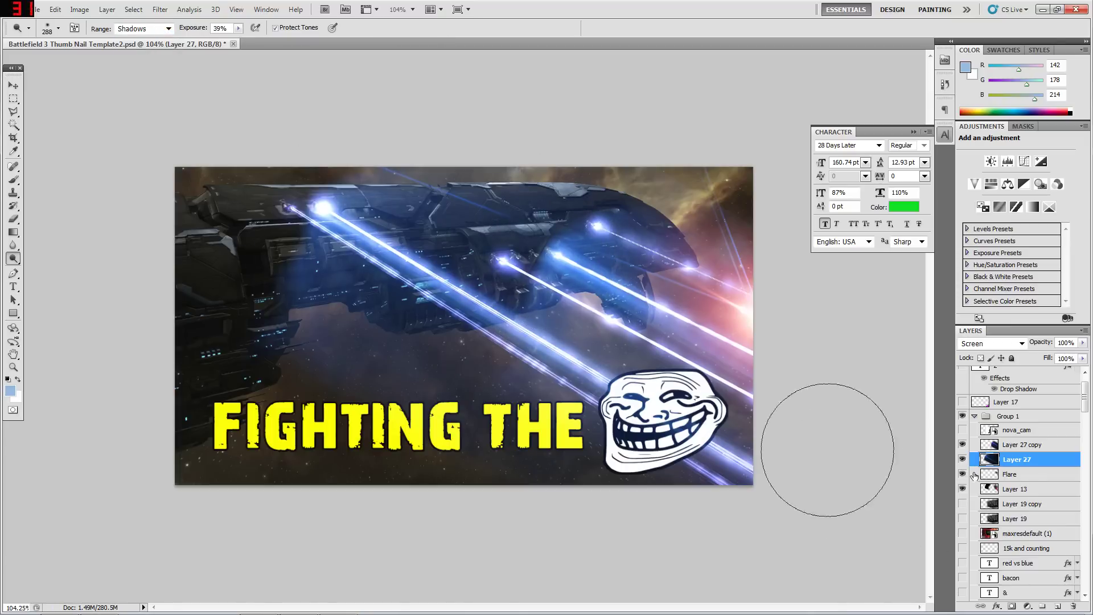
left_click(1021, 445)
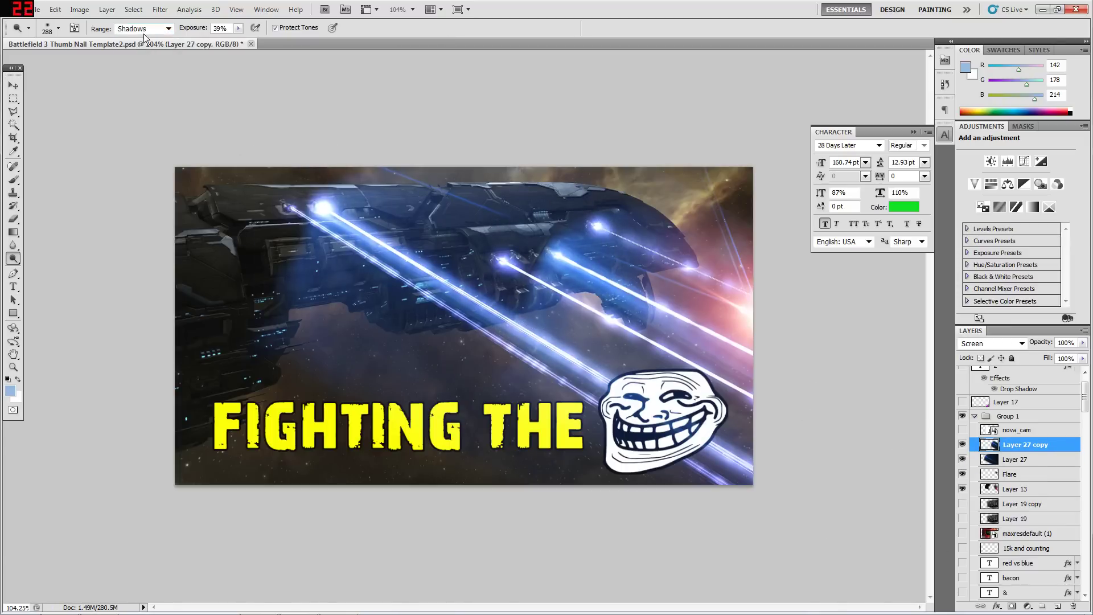
left_click(149, 62)
left_click(1000, 459)
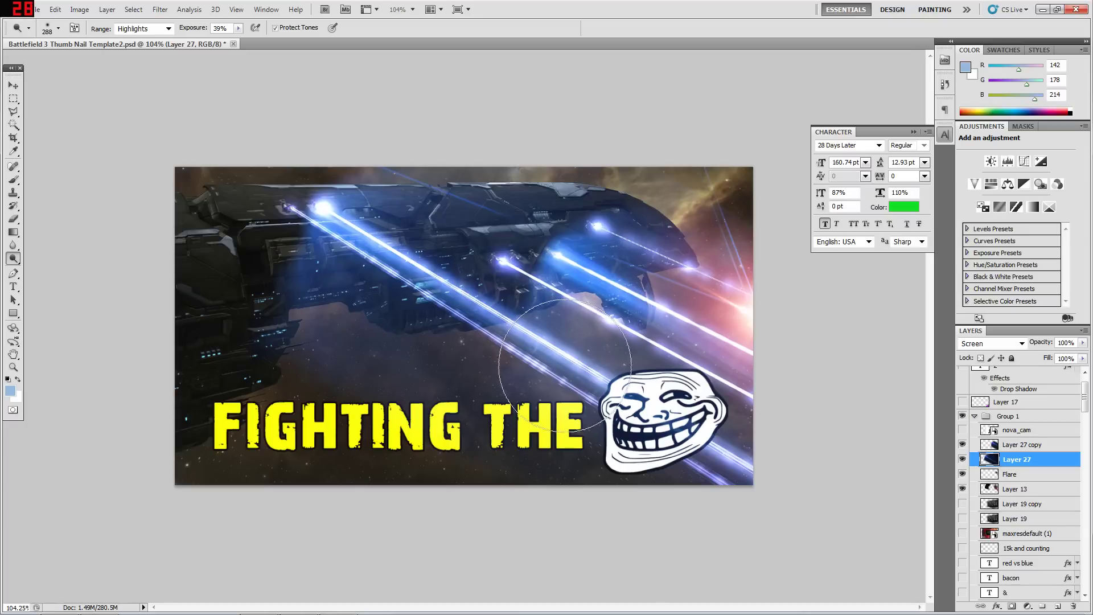
left_click(10, 263)
left_click(45, 270)
Step: Move the Flare layer onto the origin of the leftmost bright laser and scale it down to fit there
scroll(1012, 493, "down", 5)
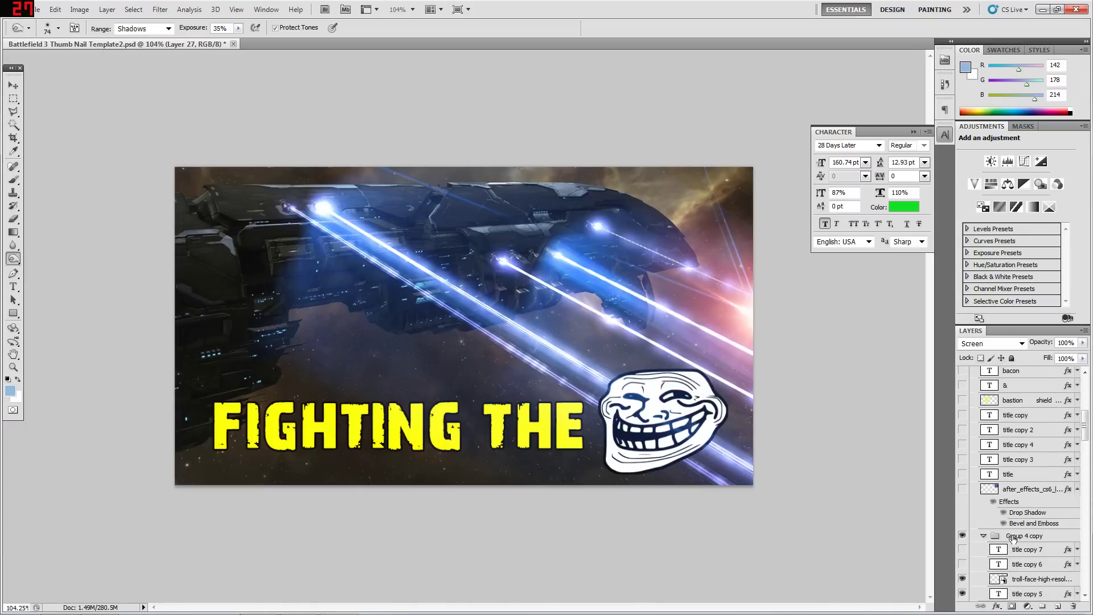
scroll(1030, 523, "up", 6)
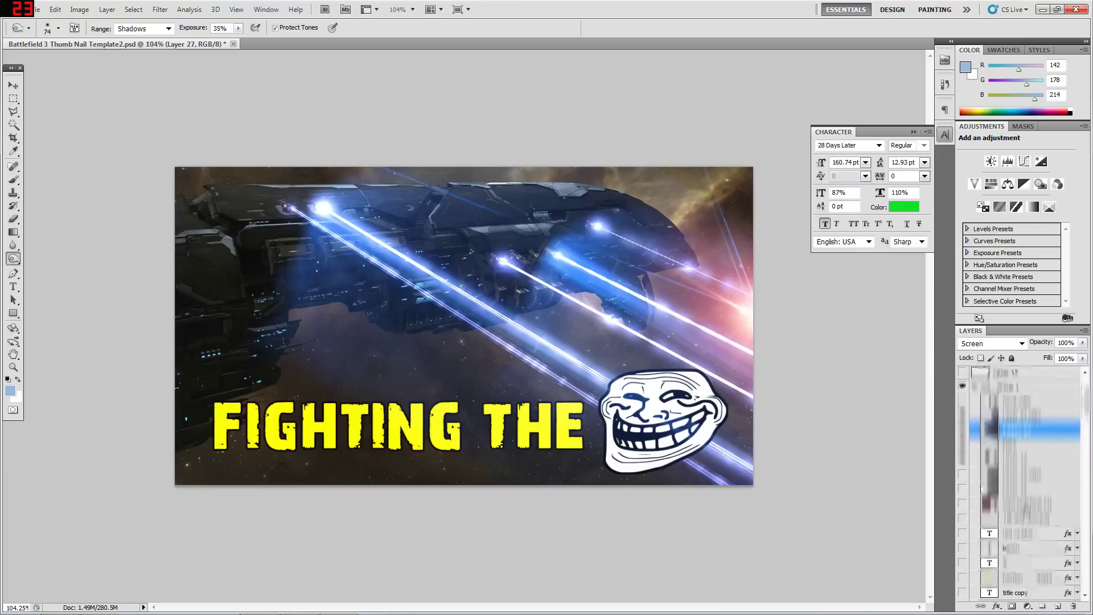
left_click(1012, 493)
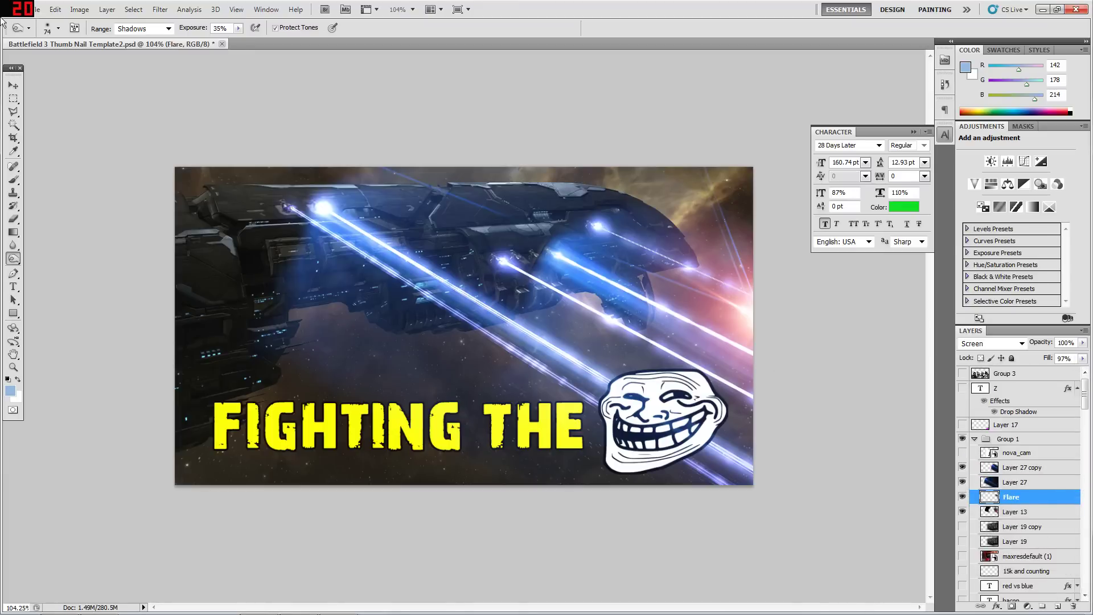
key("v")
left_click_drag(617, 293, 276, 255)
key("ctrl+t")
left_click_drag(516, 185, 333, 456)
left_click_drag(341, 273, 308, 216)
key("Return")
Step: Recolor the Flare layer to cyan by shifting its hue with a Hue/Saturation adjustment
left_click(79, 10)
mouse_move(104, 44)
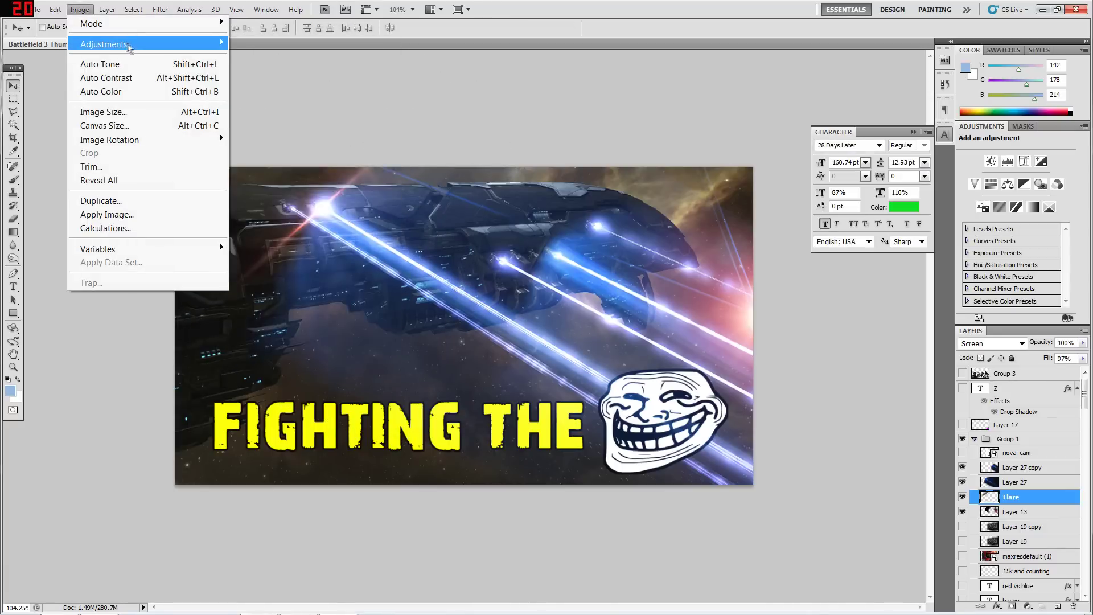
left_click(267, 118)
left_click_drag(715, 453, 776, 450)
left_click(829, 398)
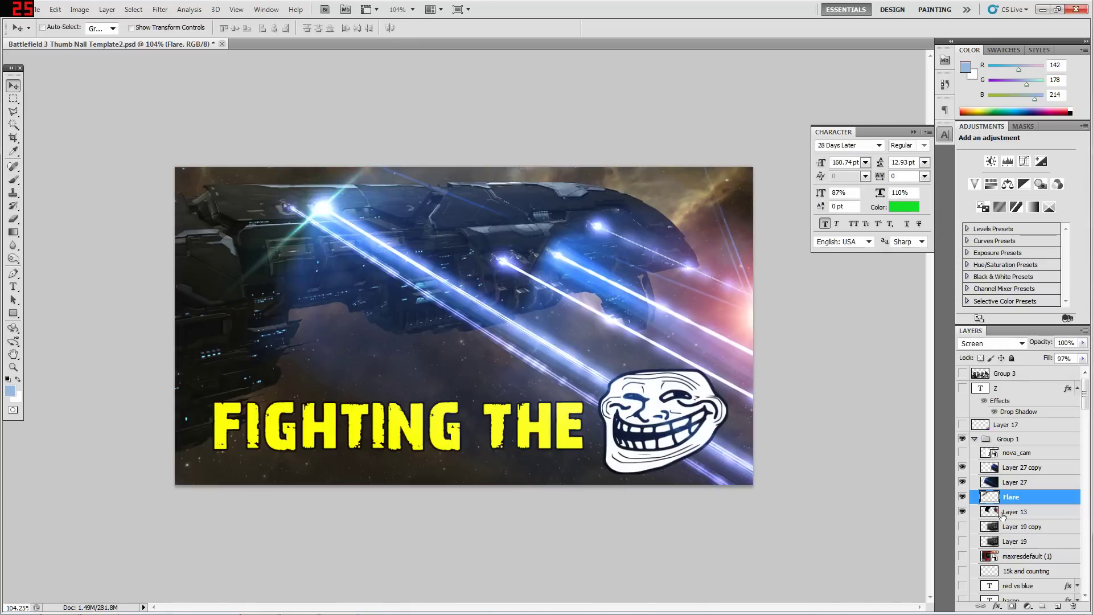
Step: Duplicate the Flare layer and then duplicate that copy, keeping the names Flare copy and Flare copy 2
scroll(1019, 484, "down", 2)
right_click(1011, 437)
left_click(962, 190)
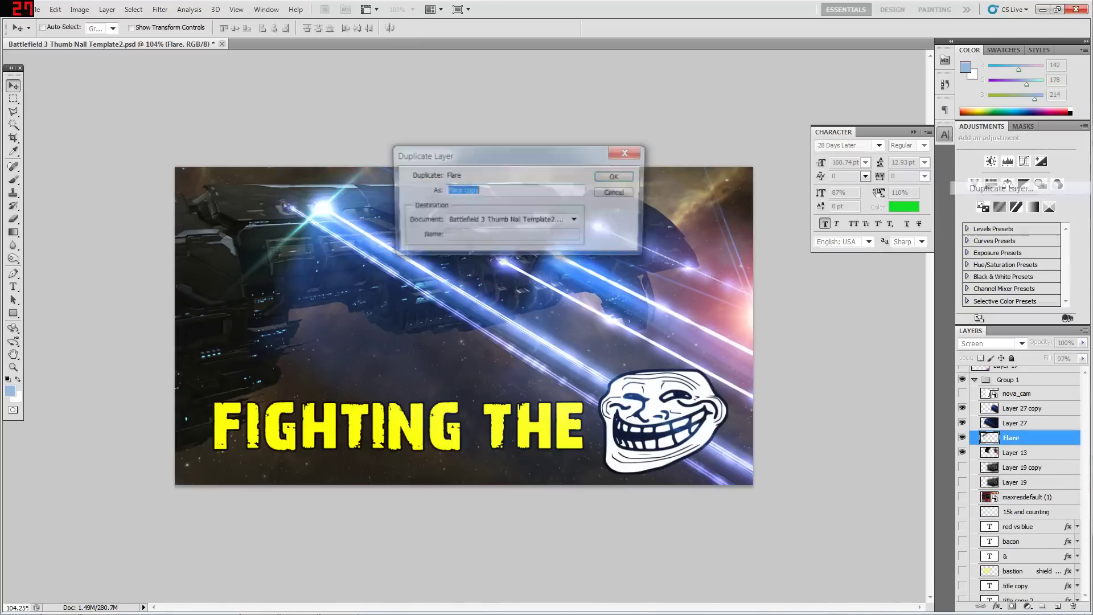
left_click(612, 176)
right_click(1033, 436)
left_click(979, 189)
left_click(607, 176)
Step: Scale Flare copy 2 down to 82.99% and center it on the origin of the middle laser
key("ctrl+t")
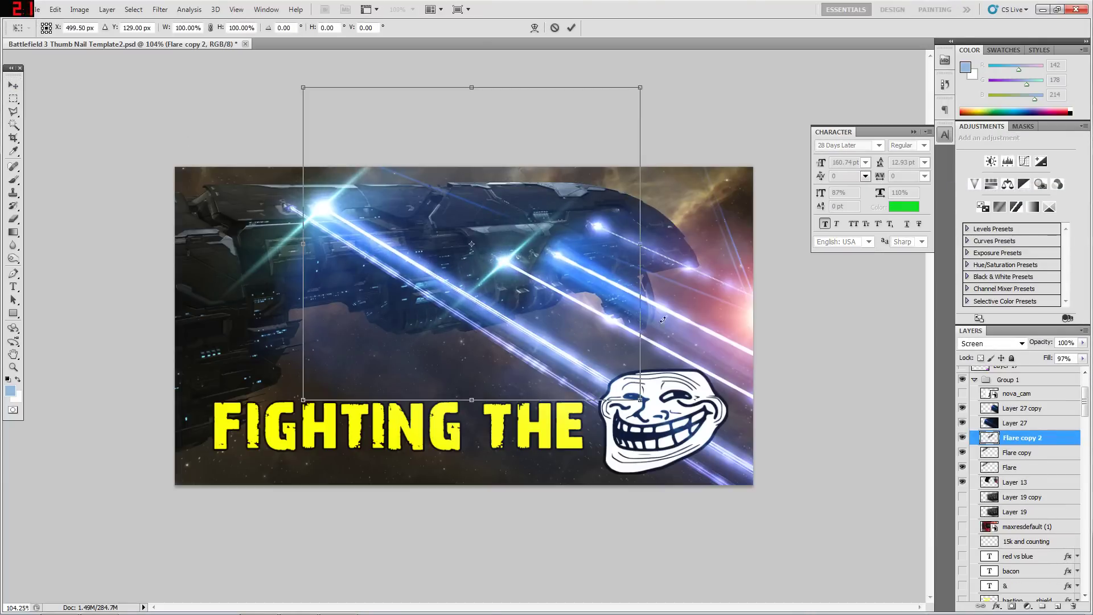
left_click_drag(633, 392, 617, 349)
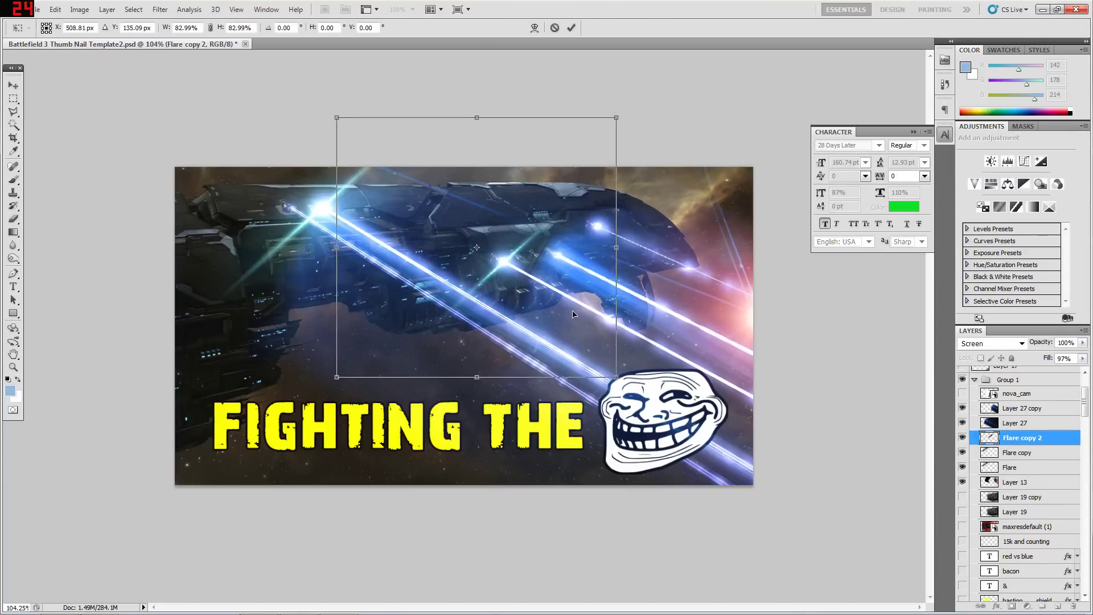
key("Return")
Step: Move Flare copy to a laser origin on the ship's right part and scale it down to fit
left_click(1019, 453)
left_click_drag(323, 210, 574, 244)
key("ctrl+t")
left_click_drag(705, 385, 574, 265)
left_click_drag(507, 205, 599, 272)
key("Return")
Step: Duplicate Flare copy as Flare copy 3 and place it on the remaining laser origin on the ship's right part
right_click(1019, 453)
left_click(996, 202)
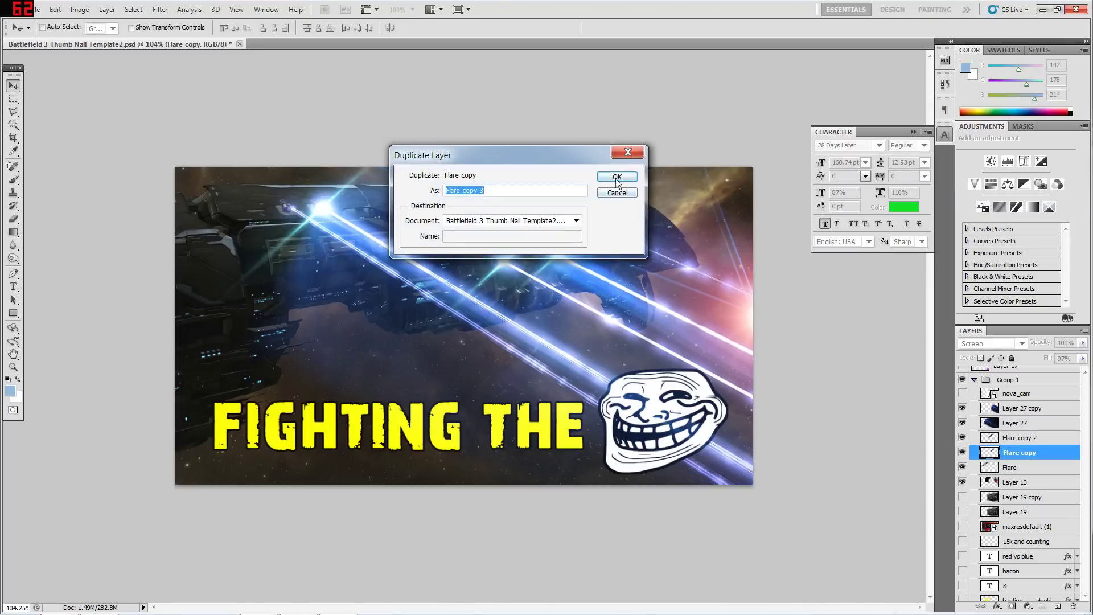
left_click(617, 176)
left_click_drag(553, 296, 557, 259)
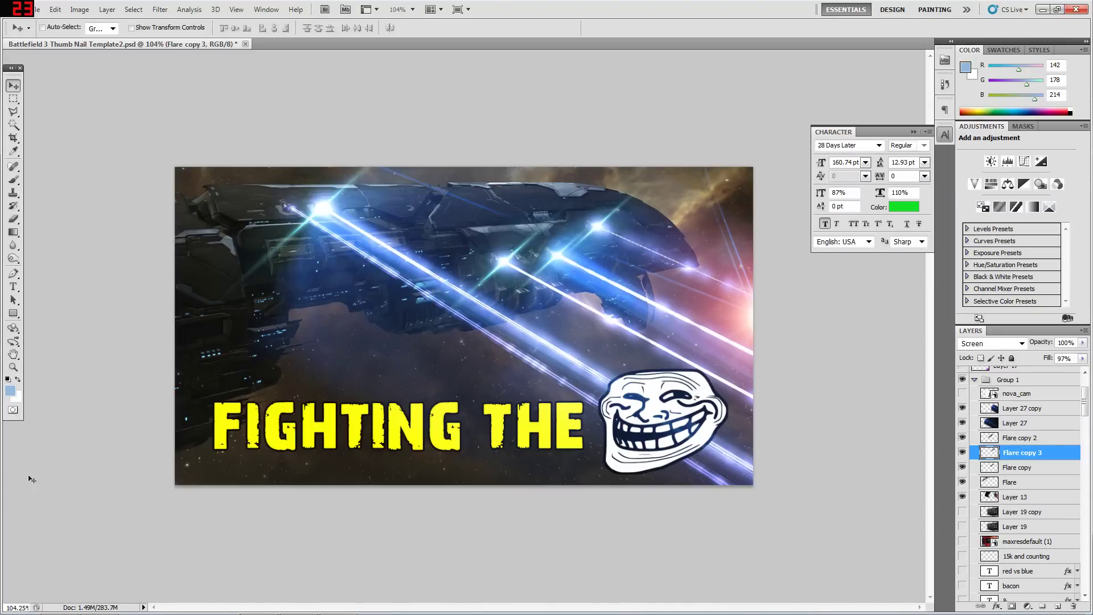
Step: Move Layer 13's red glow down along the canvas's right edge to beside the troll face
left_click(15, 369)
scroll(1047, 569, "down", 2)
scroll(1024, 559, "up", 3)
scroll(1024, 541, "down", 1)
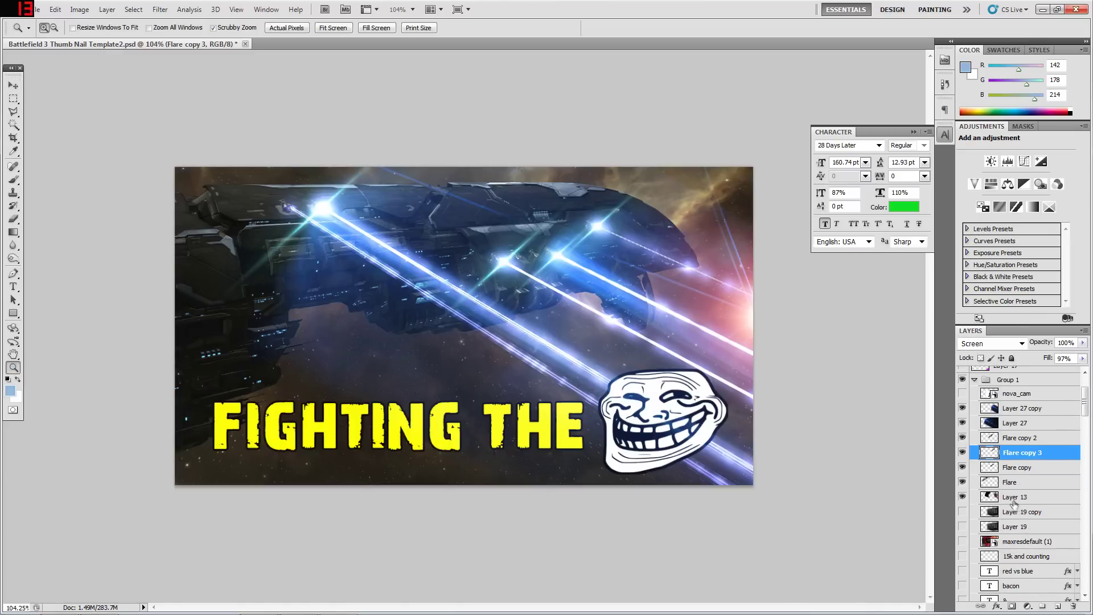
left_click(14, 85)
left_click(1016, 495)
left_click_drag(628, 312, 642, 399)
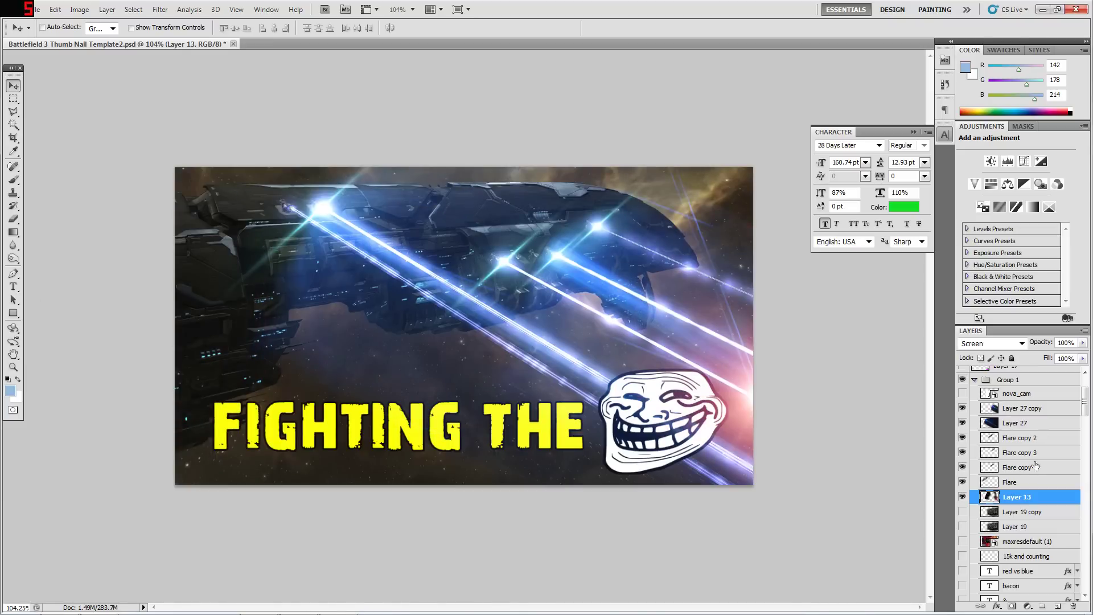
Step: Rasterize the eK70Ag8 background image layer and activate the Burn tool for it
scroll(976, 438, "down", 3)
scroll(1021, 480, "down", 5)
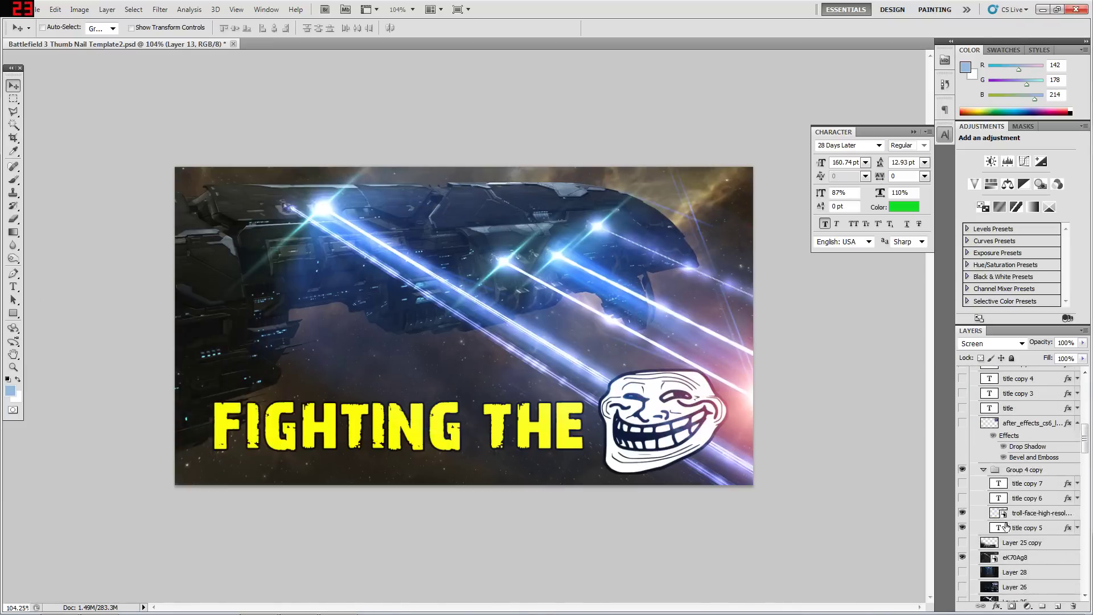
left_click(1019, 542)
right_click(1019, 542)
key("Escape")
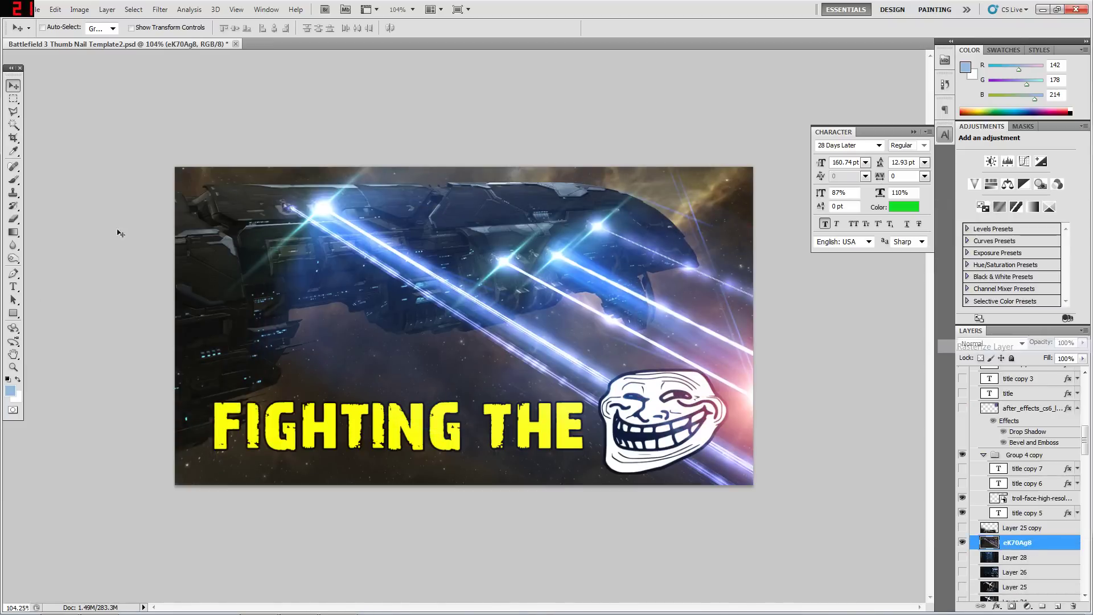
left_click(13, 220)
left_click(17, 259)
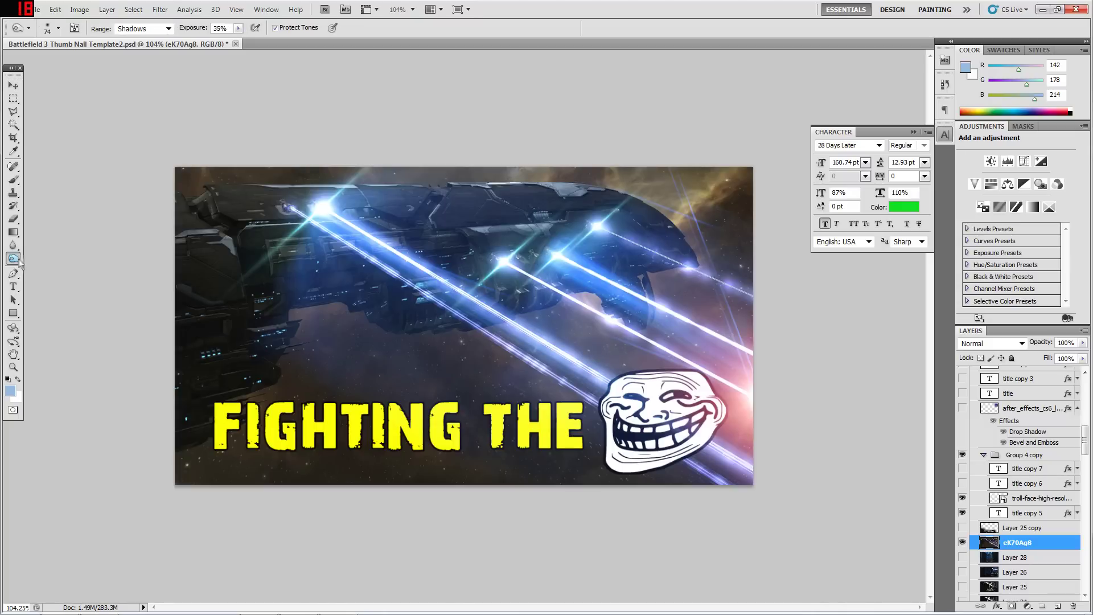
Step: Burn the shadows of the eK70Ag8 background around the ship and sky with a soft round brush of 174 px
left_click(44, 270)
right_click(309, 297)
left_click_drag(358, 322, 360, 320)
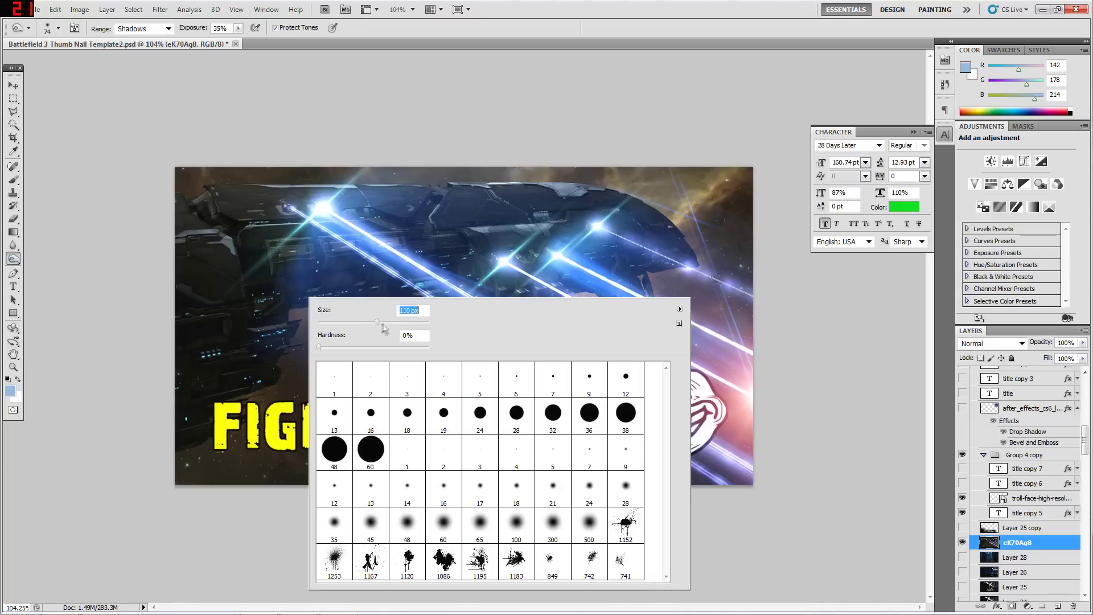
left_click(589, 523)
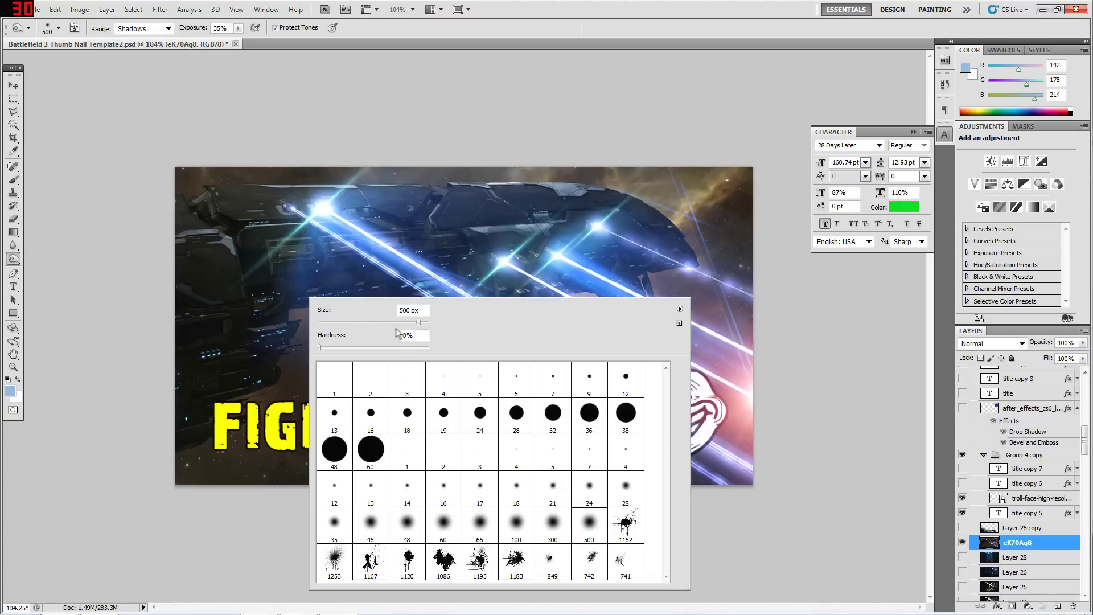
key("Return")
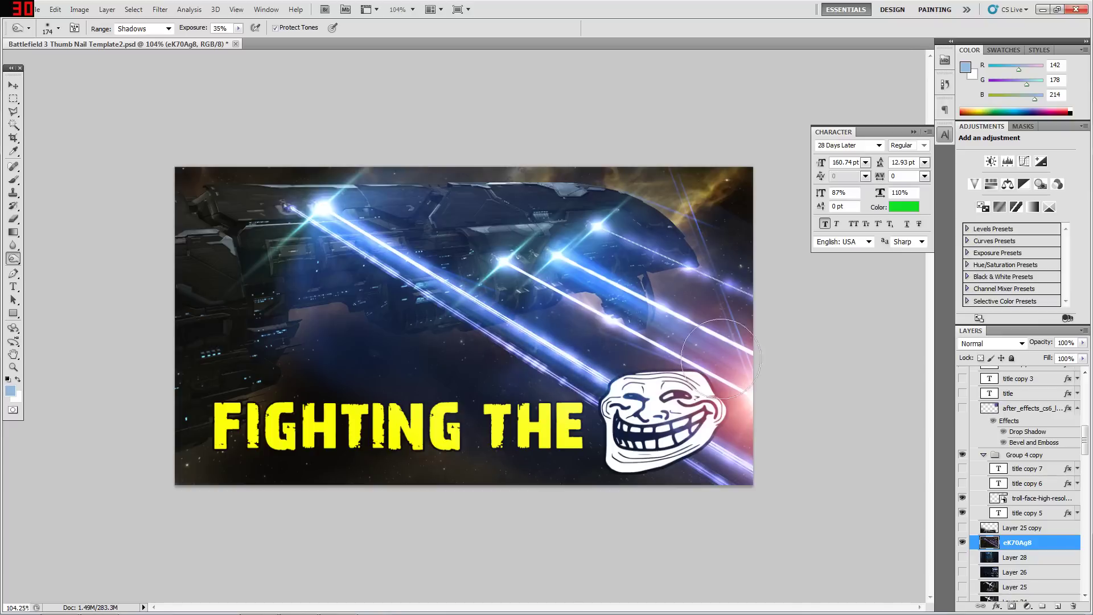
Step: Activate the Dodge tool for the highlights of the eK70Ag8 background layer
left_click(18, 259)
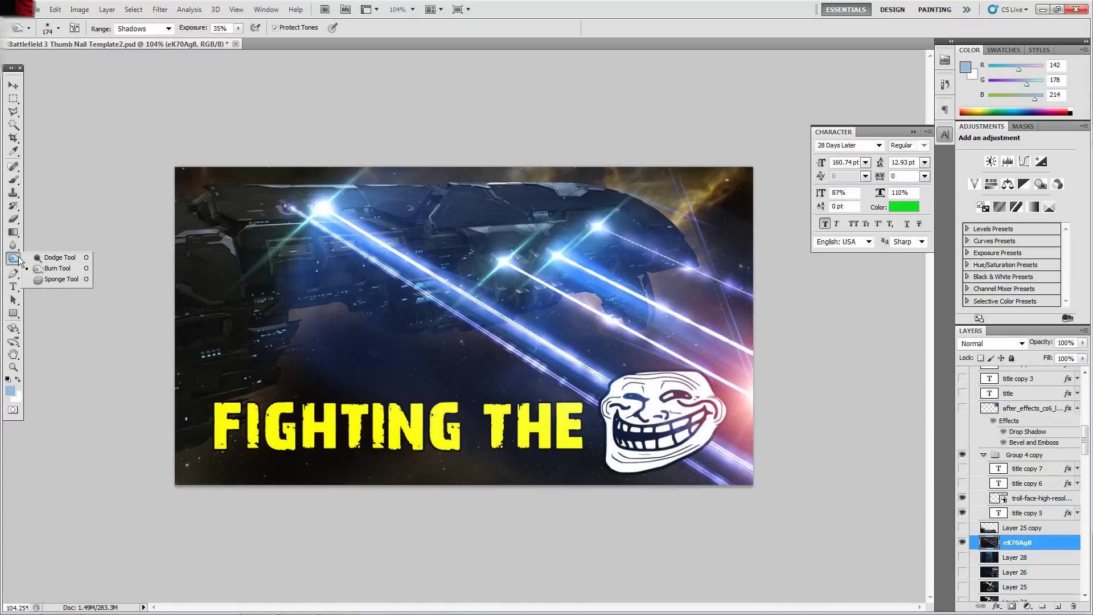
left_click(57, 269)
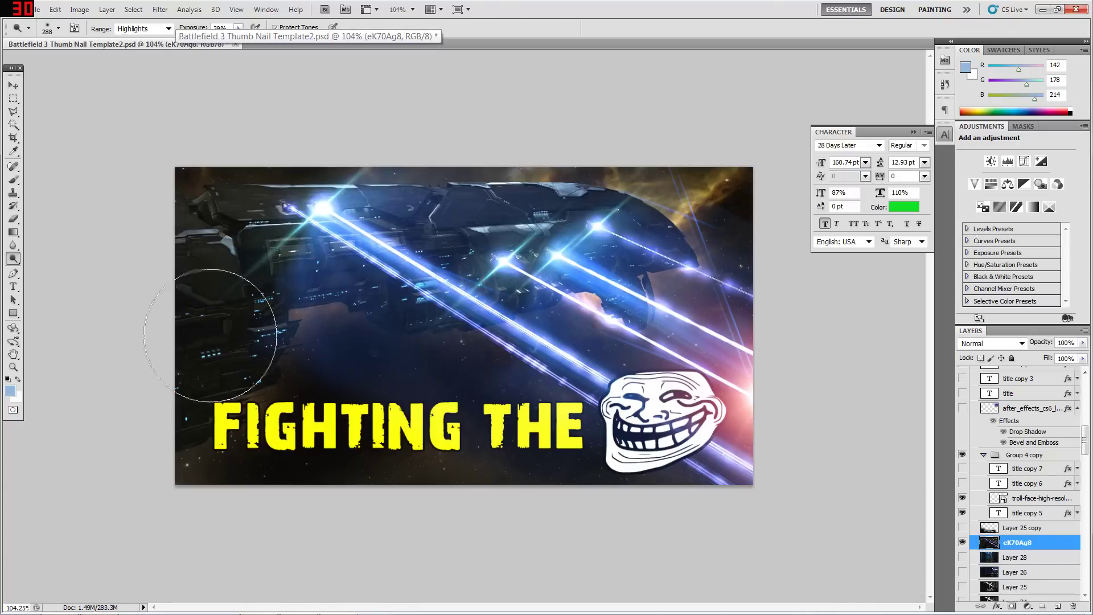
left_click(12, 367)
left_click_drag(261, 316, 274, 316)
left_click(18, 85)
left_click_drag(266, 278, 319, 295)
key("ctrl+z")
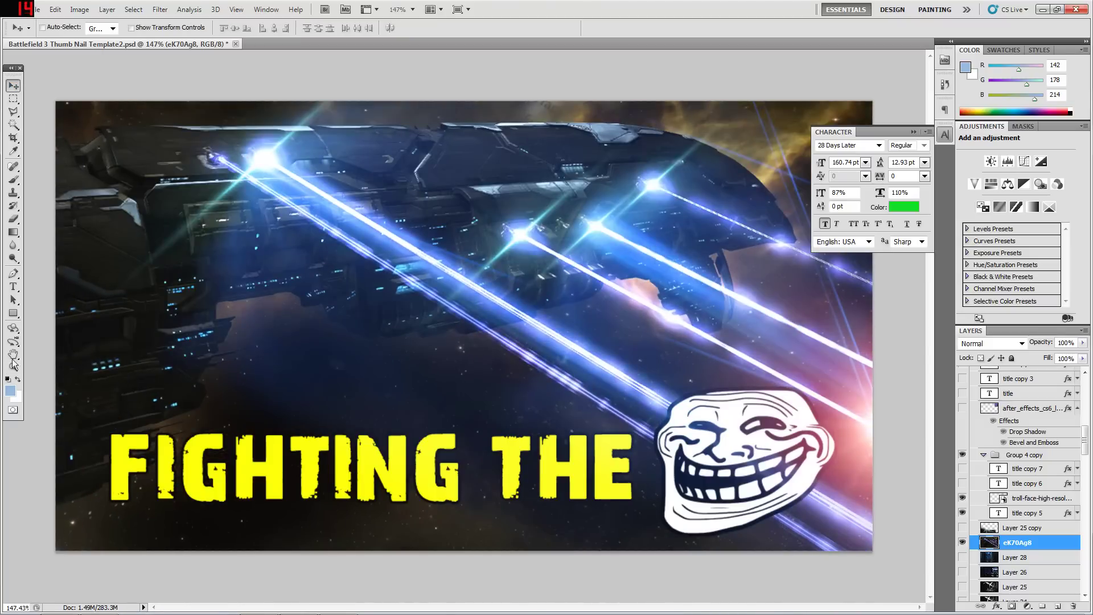
key("h")
left_click(13, 180)
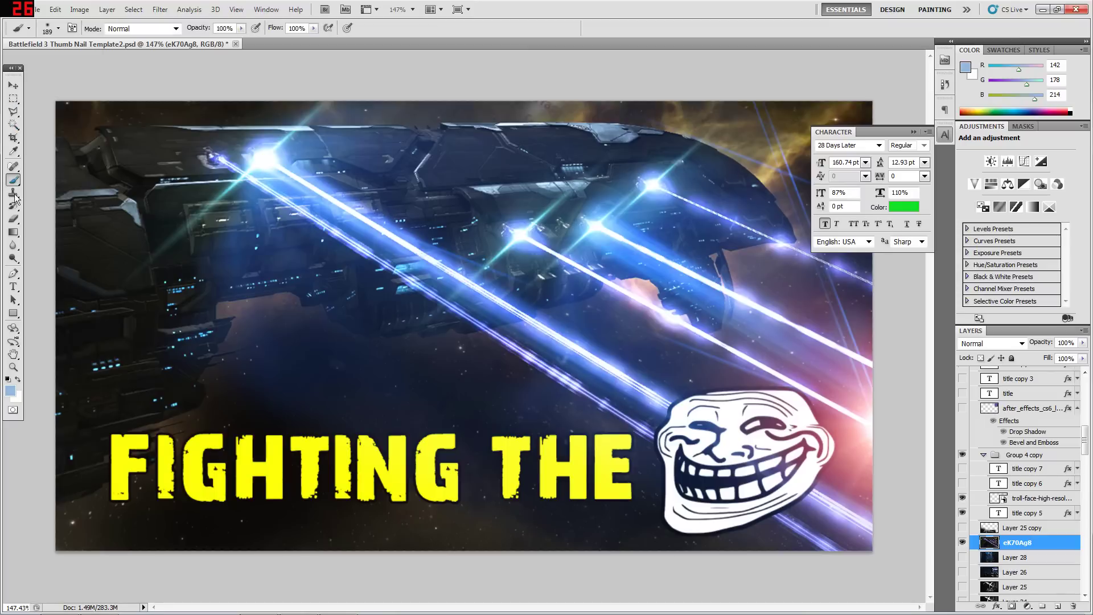
Step: Set the Dodge exposure to 92% and brighten the lights and highlights on the ship with a reduced brush
left_click(12, 261)
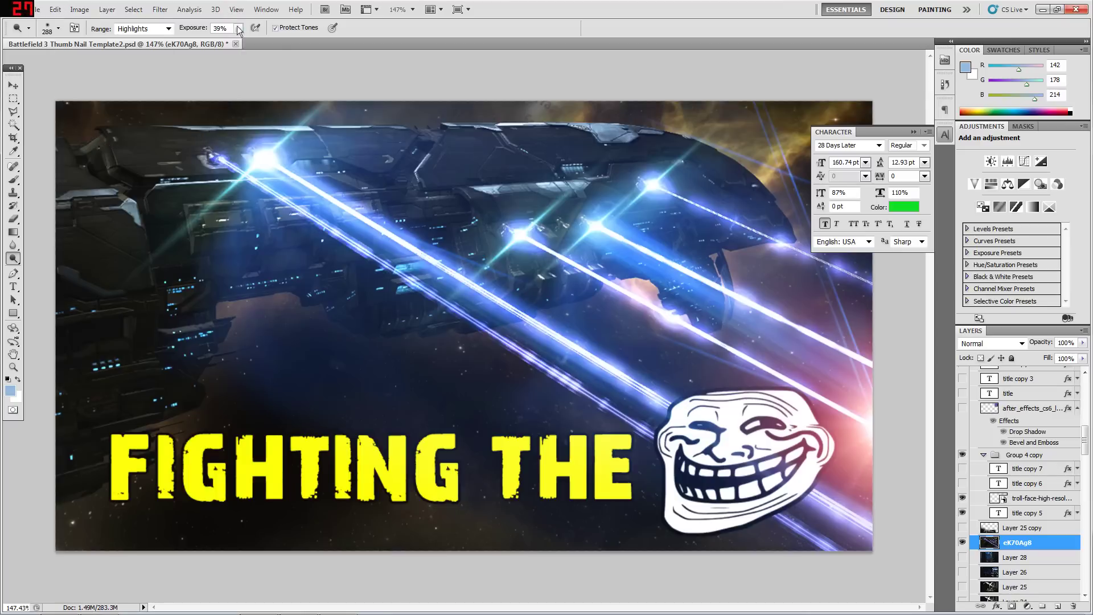
left_click_drag(254, 41, 268, 40)
key("bracketleft")
key("bracketleft")
key("bracketleft")
key("bracketleft")
key("bracketleft")
key("bracketleft")
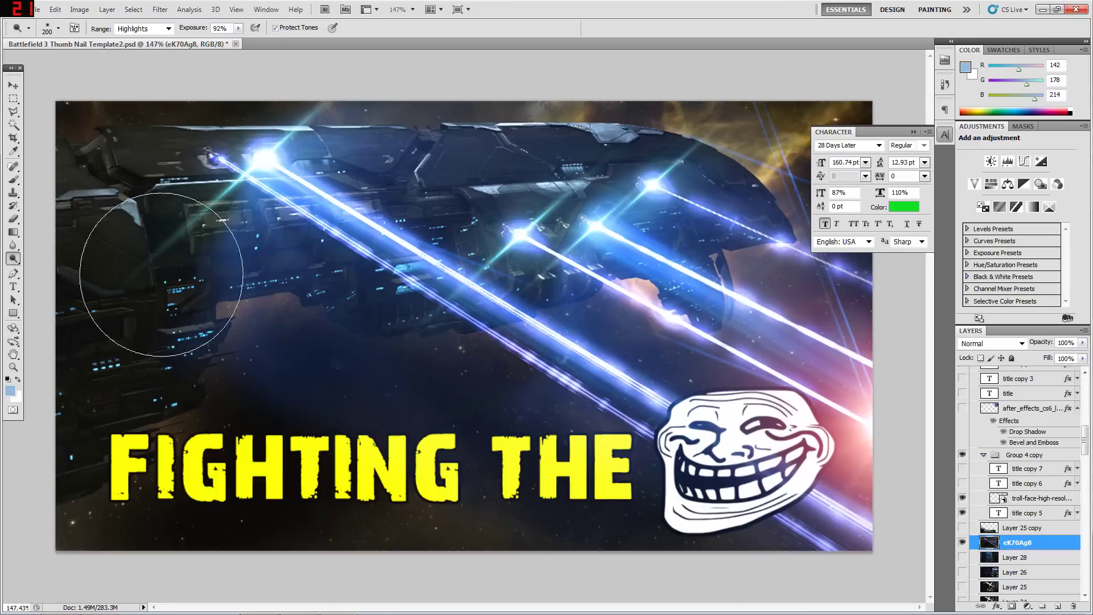
key("bracketleft")
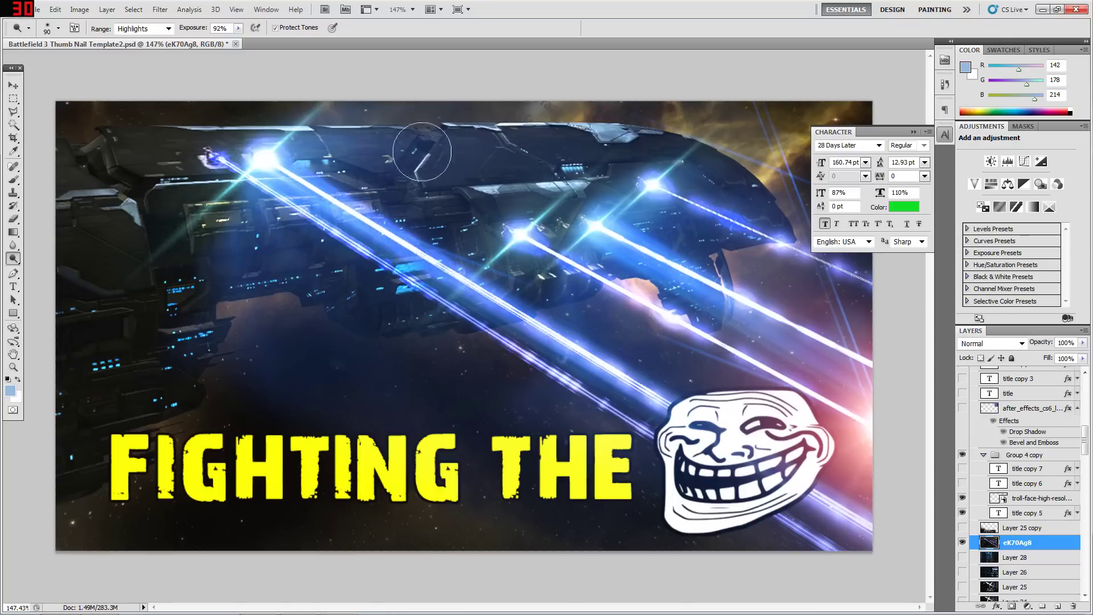
Step: Brighten the highlights along the ship's upper hull with an even smaller Dodge brush
key("bracketleft")
key("bracketleft")
key("bracketleft")
key("bracketleft")
mouse_move(335, 126)
left_mouse_down()
mouse_move(600, 128)
mouse_move(717, 157)
left_mouse_up()
Step: Replace the FIGHTING THE text of title copy 5 with PALADIN DONE RIGHT
left_click(12, 367)
left_click_drag(612, 316, 568, 316)
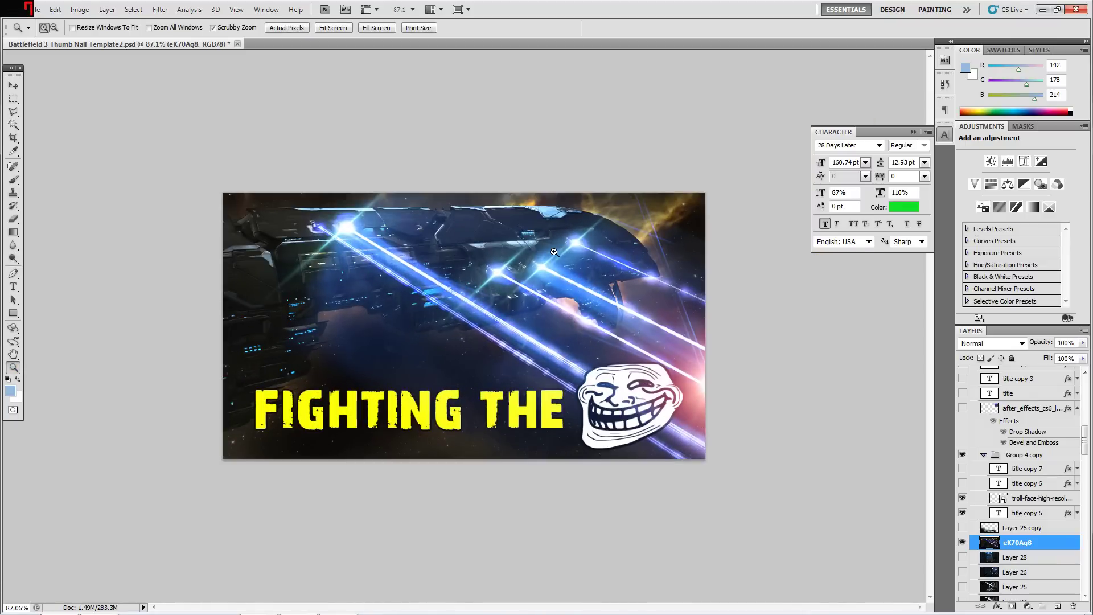
left_click(35, 9)
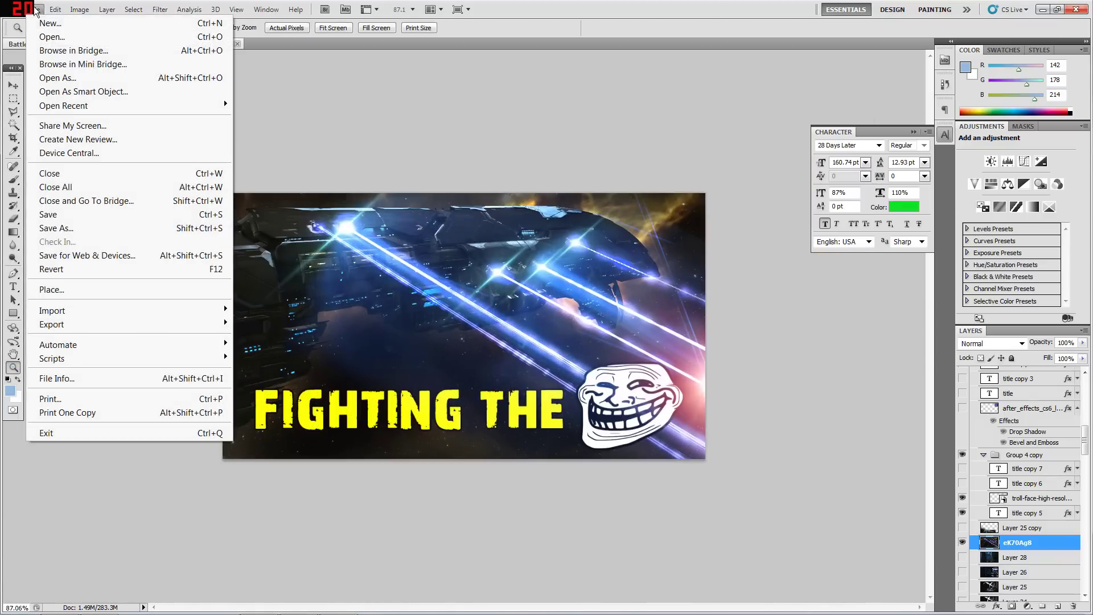
left_click(1038, 535)
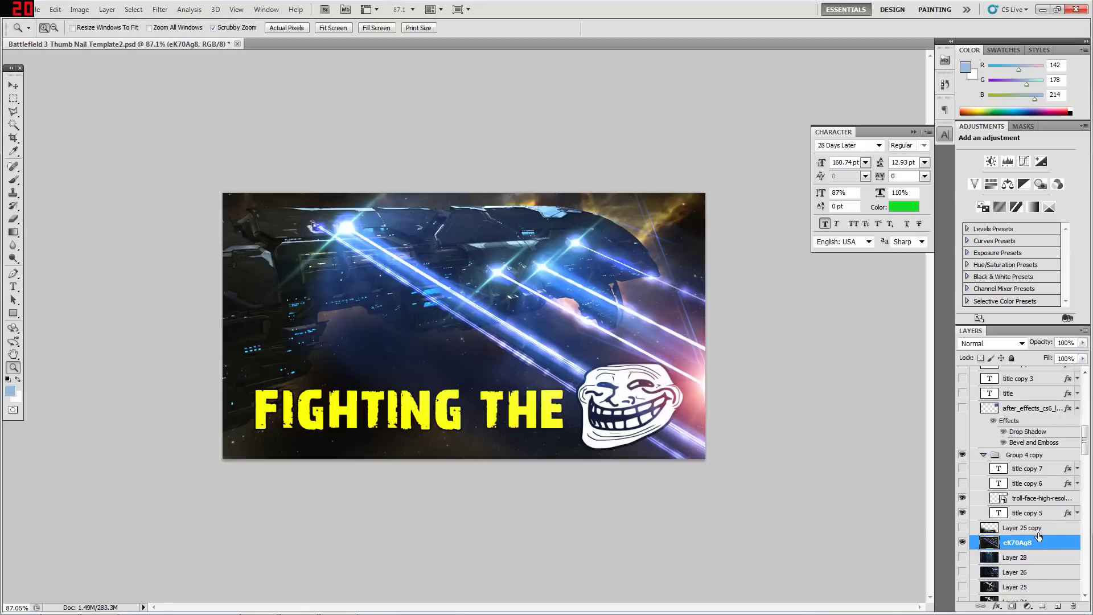
double_click(997, 514)
type("PALADIN")
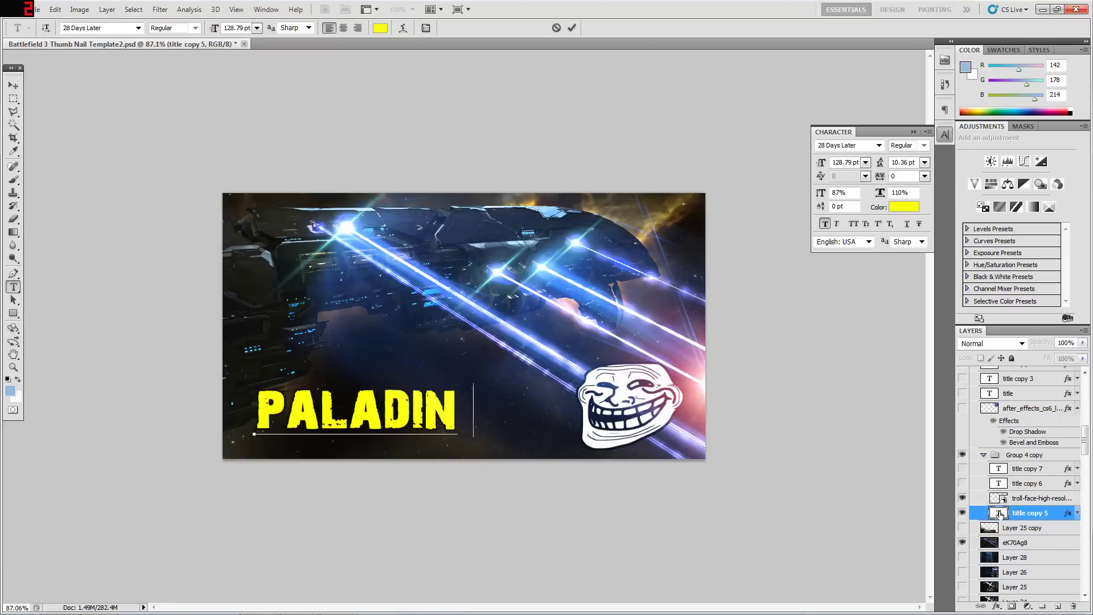
type(" DONE RIGHT")
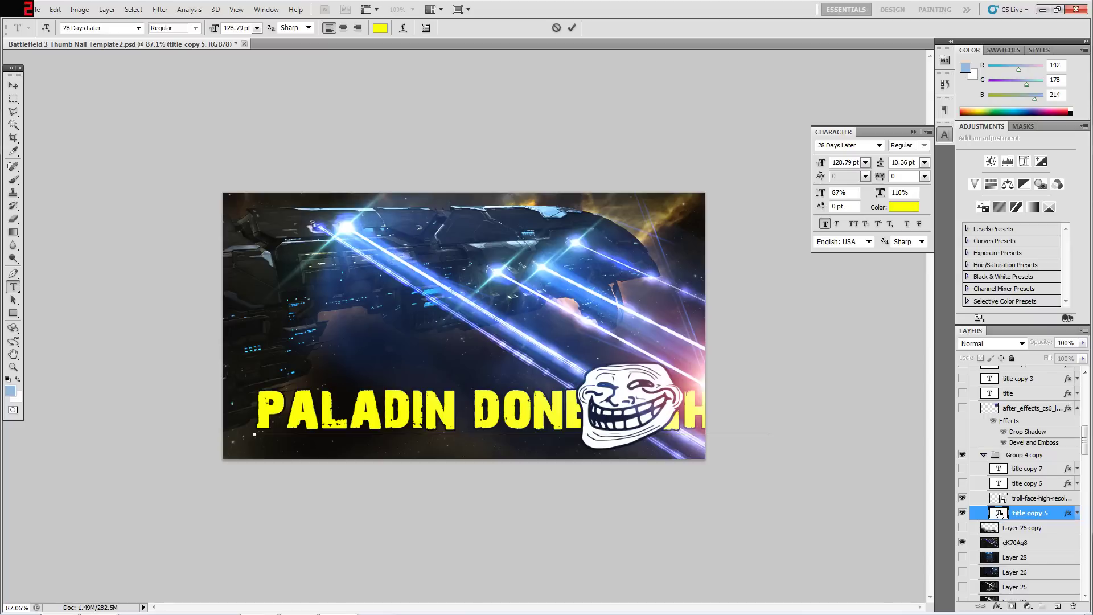
left_click(14, 85)
key("ctrl+t")
left_click_drag(255, 384, 296, 354)
key("Escape")
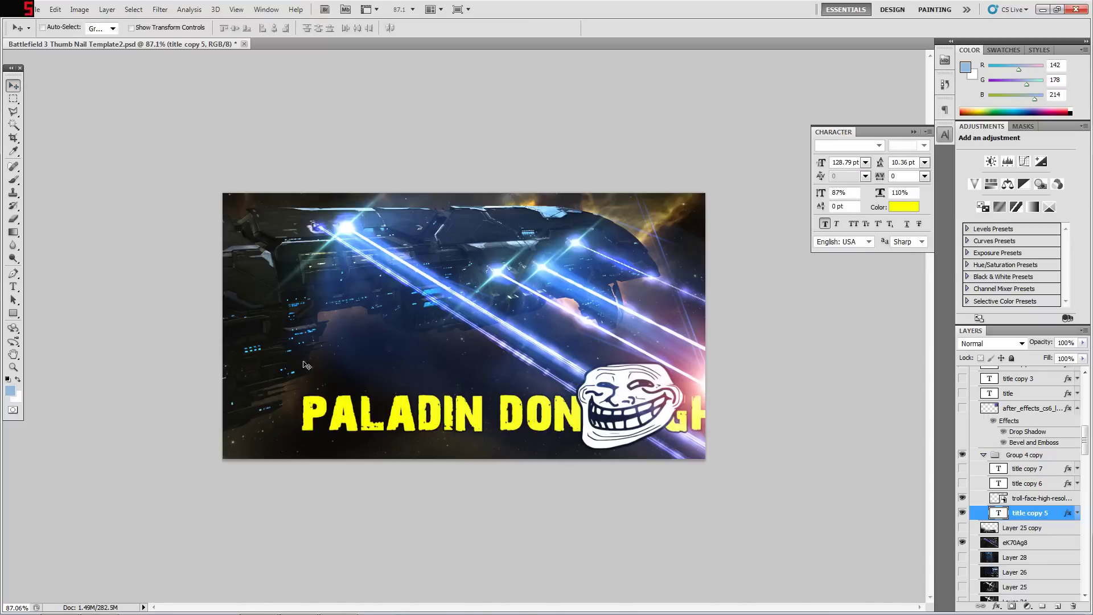
Step: Copy the words DONE RIGHT from the title and remove them, leaving only PALADIN
double_click(992, 514)
left_click_drag(458, 410, 819, 429)
key("ctrl+c")
key("BackSpace")
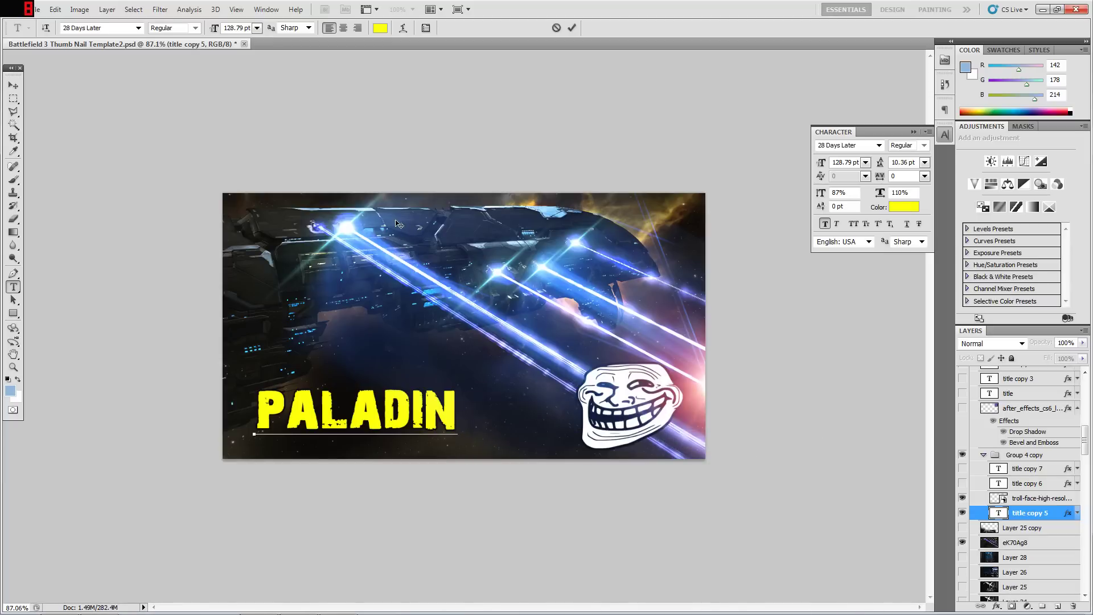
Step: Move the PALADIN title up and toward the canvas centre, and add the copied DONE RIGHT as its second line
left_click(14, 86)
left_click_drag(359, 410, 455, 351)
double_click(998, 512)
left_click(551, 341)
key("Return")
key("ctrl+v")
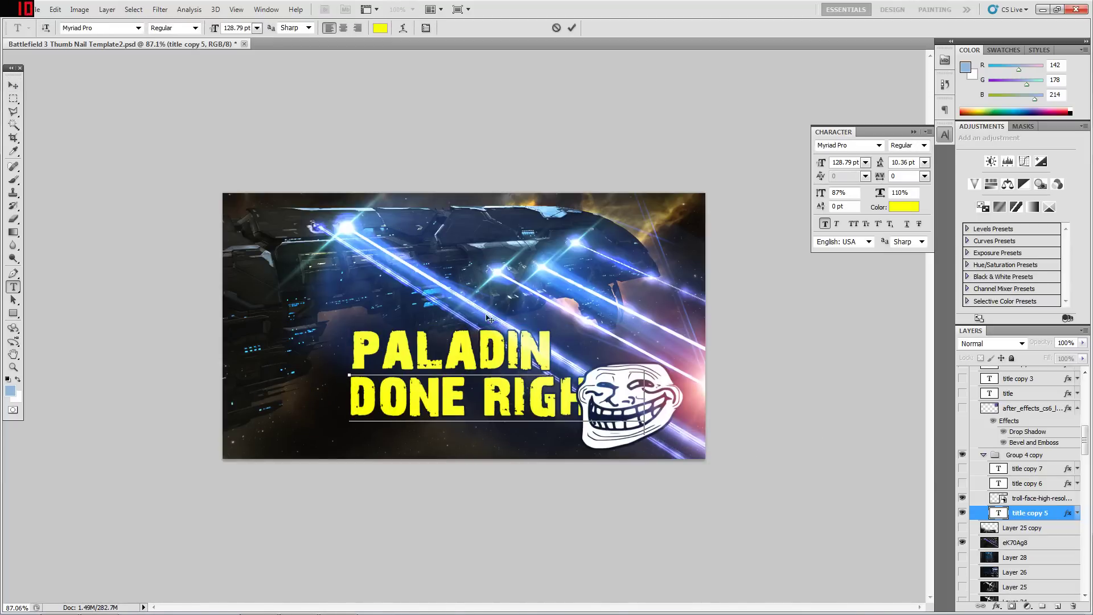
Step: Center-align both title lines and clean up stray characters so the text reads PALADIN / DONE RIGHT
left_click(344, 28)
type("T?")
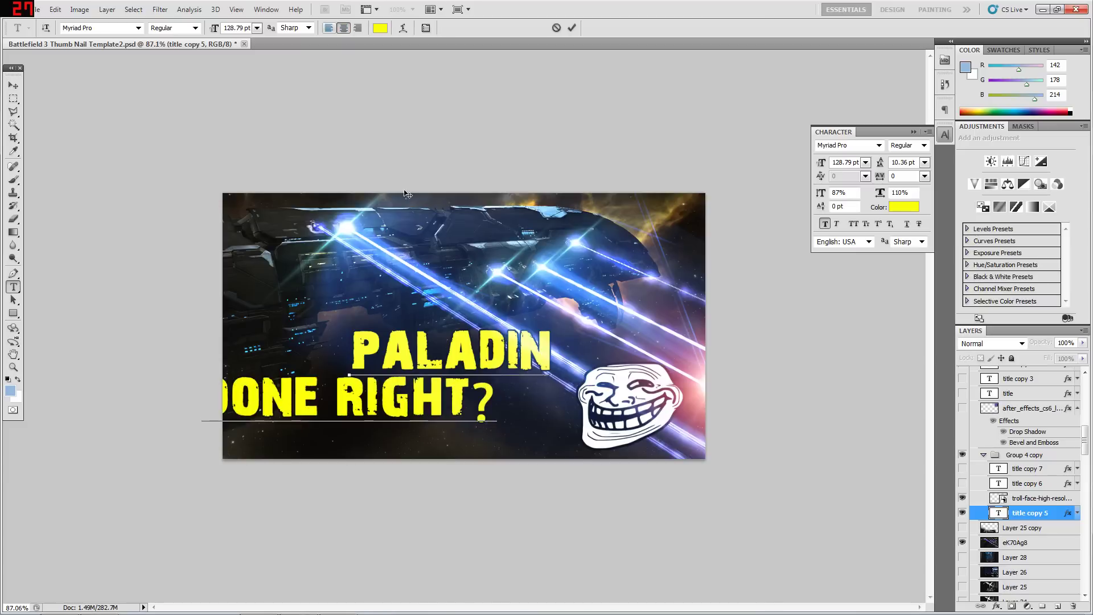
key("ctrl+a")
left_click(343, 28)
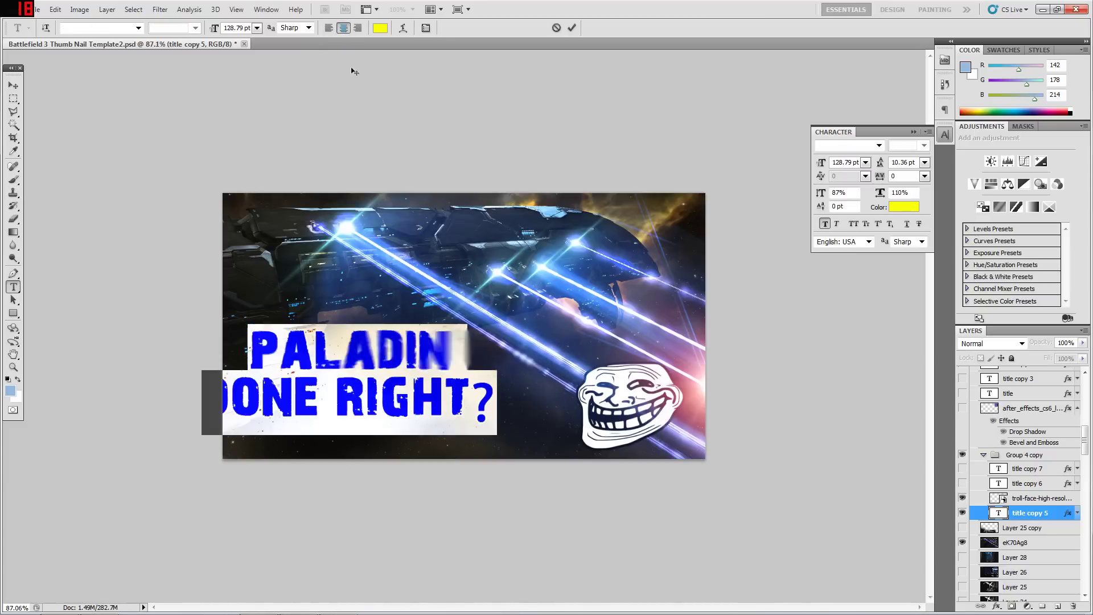
left_click(503, 395)
key("BackSpace")
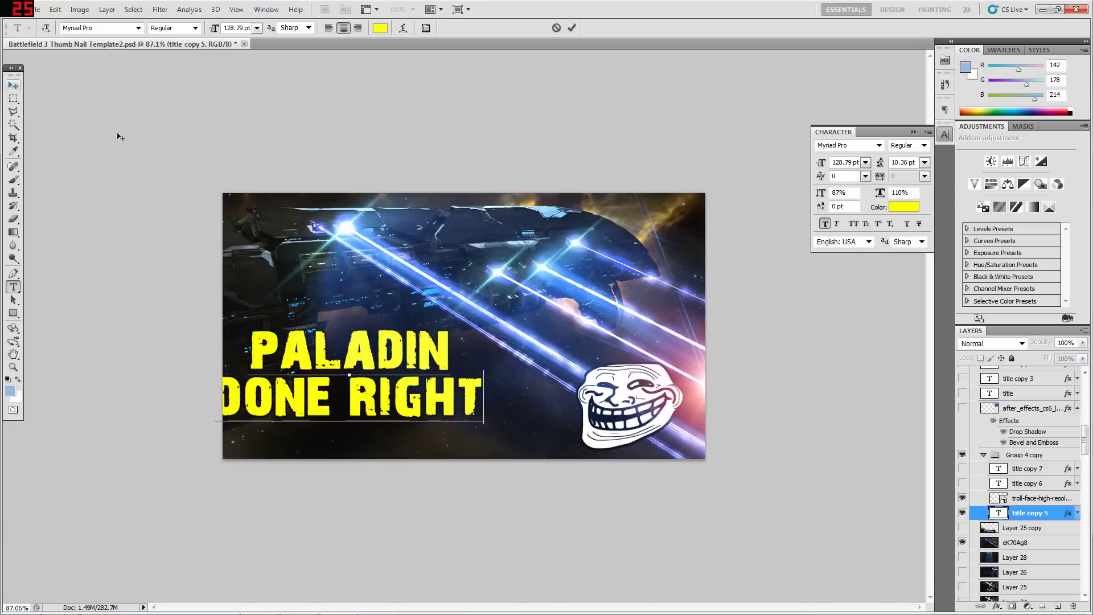
left_click(457, 356)
double_click(452, 345)
key("BackSpace")
key("ctrl")
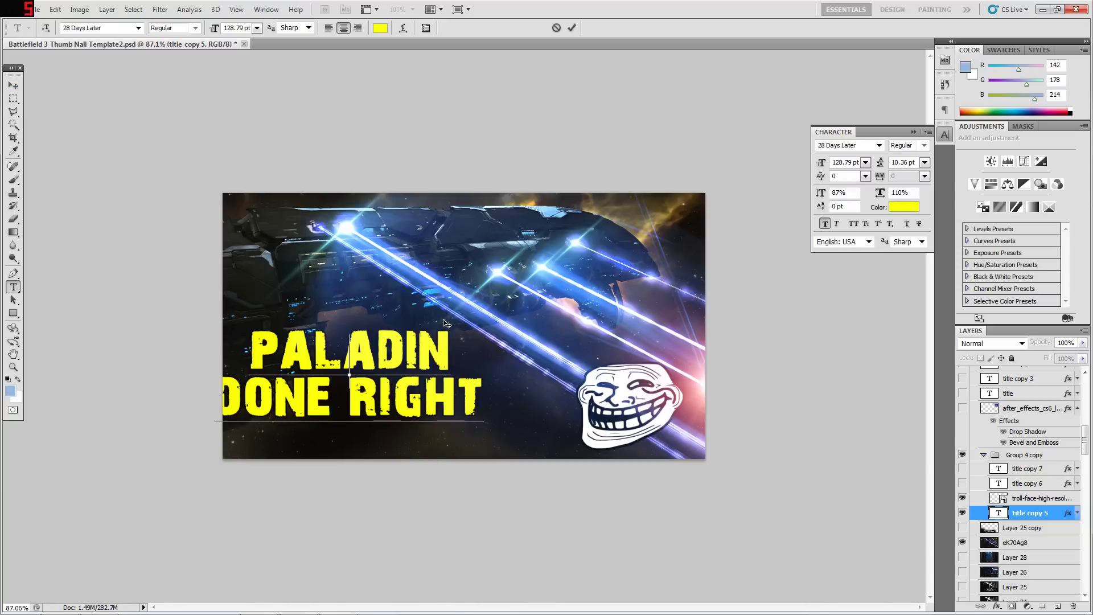
Step: Place the two-line title beside the troll face and scale it up to 146.56 pt
left_click(13, 85)
left_click_drag(515, 306, 583, 311)
key("ctrl+t")
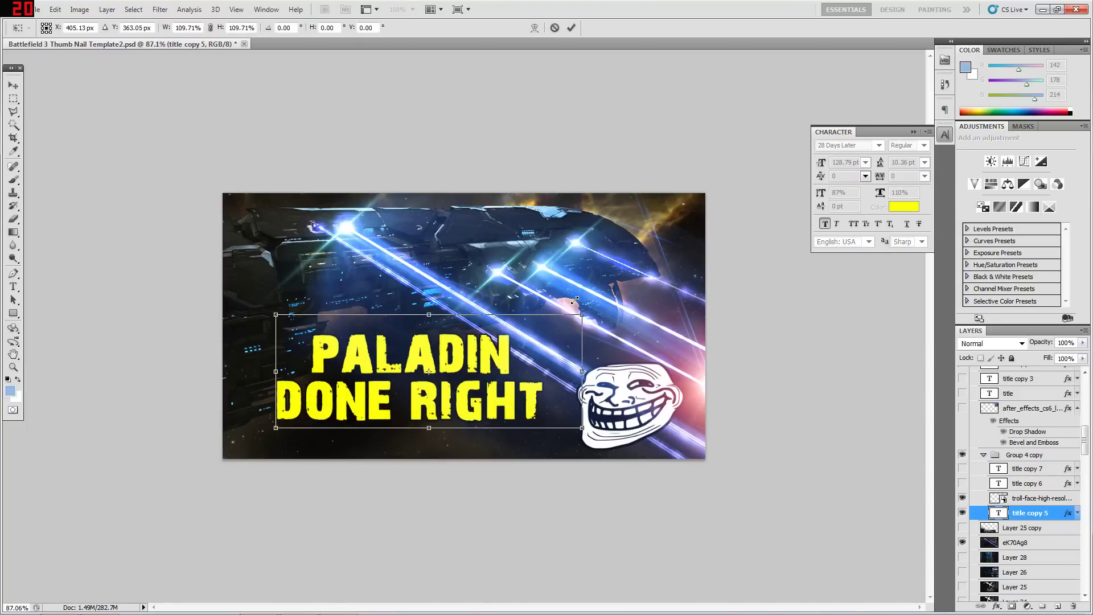
left_click_drag(502, 345, 479, 351)
key("Return")
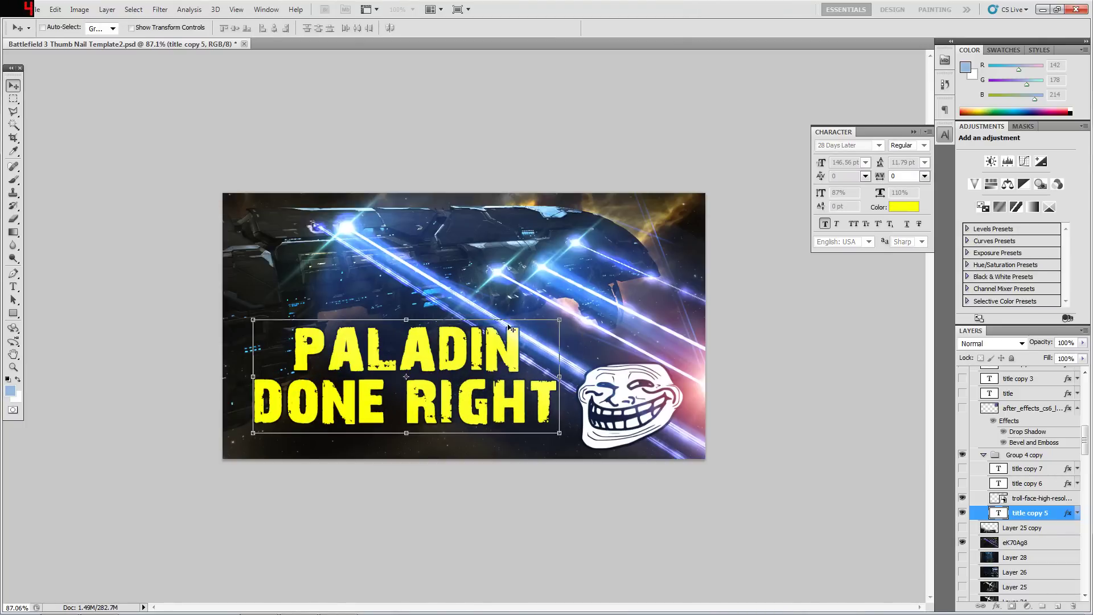
left_click_drag(361, 333, 365, 347)
Step: Switch to the YouTube upload page in the browser and put "Paladin Done Right!! " in front of the video title
left_click(259, 606)
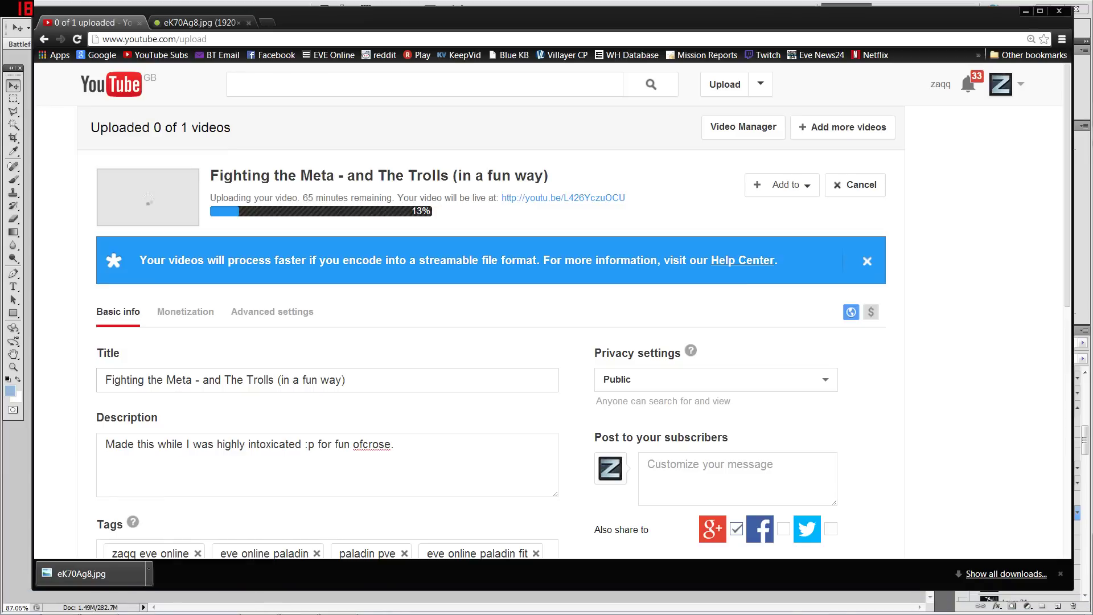
left_click(106, 379)
type("paladi")
key("BackSpace")
key("BackSpace")
key("BackSpace")
key("BackSpace")
key("BackSpace")
key("BackSpace")
type("Paladin Done ")
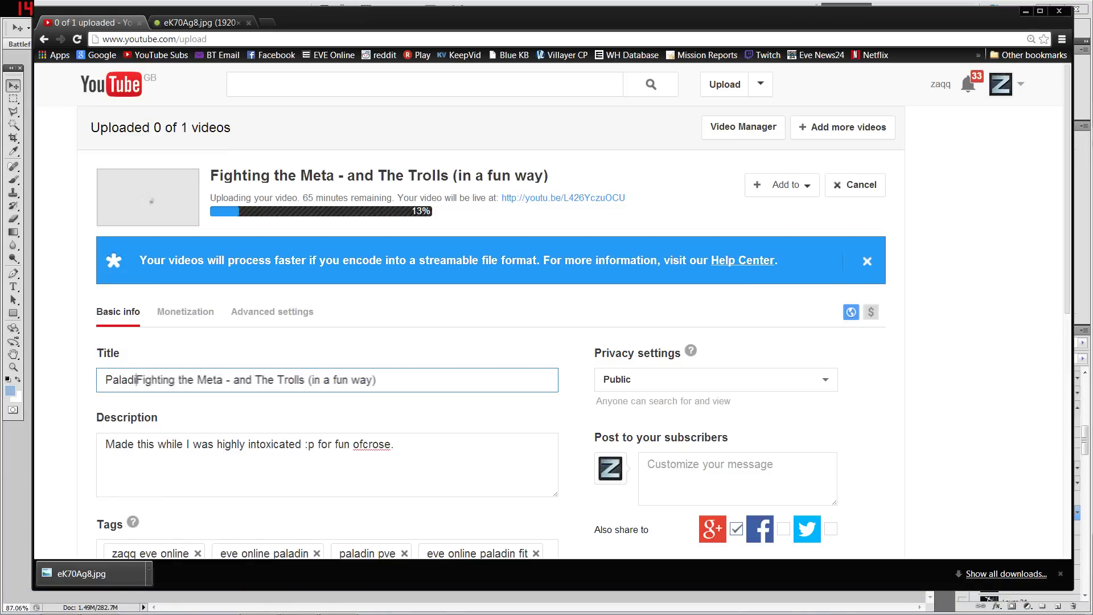
type("Right!!")
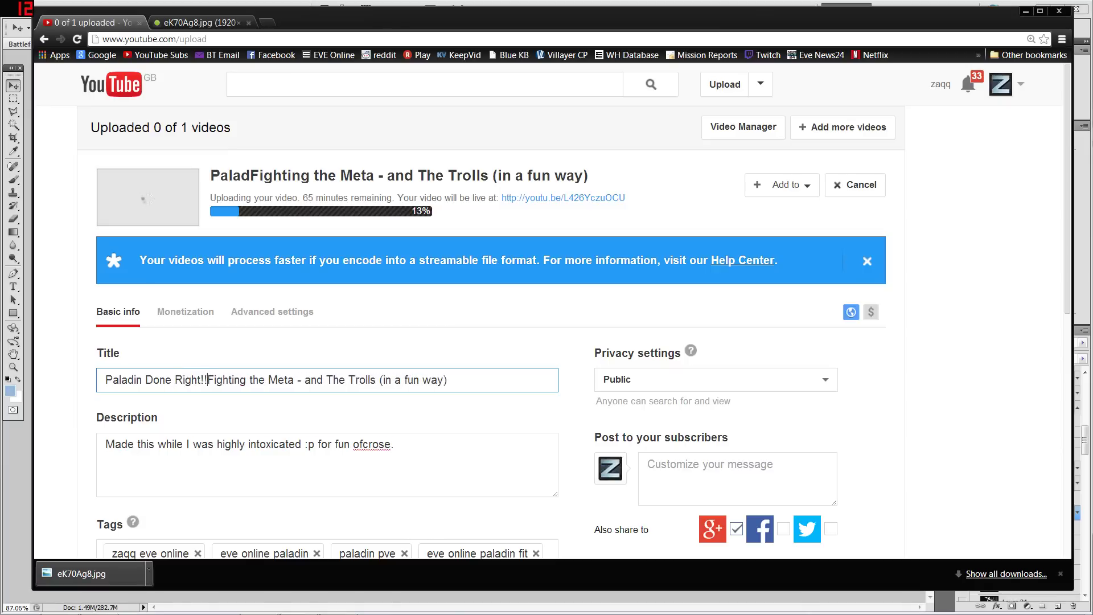
scroll(322, 408, "down", 2)
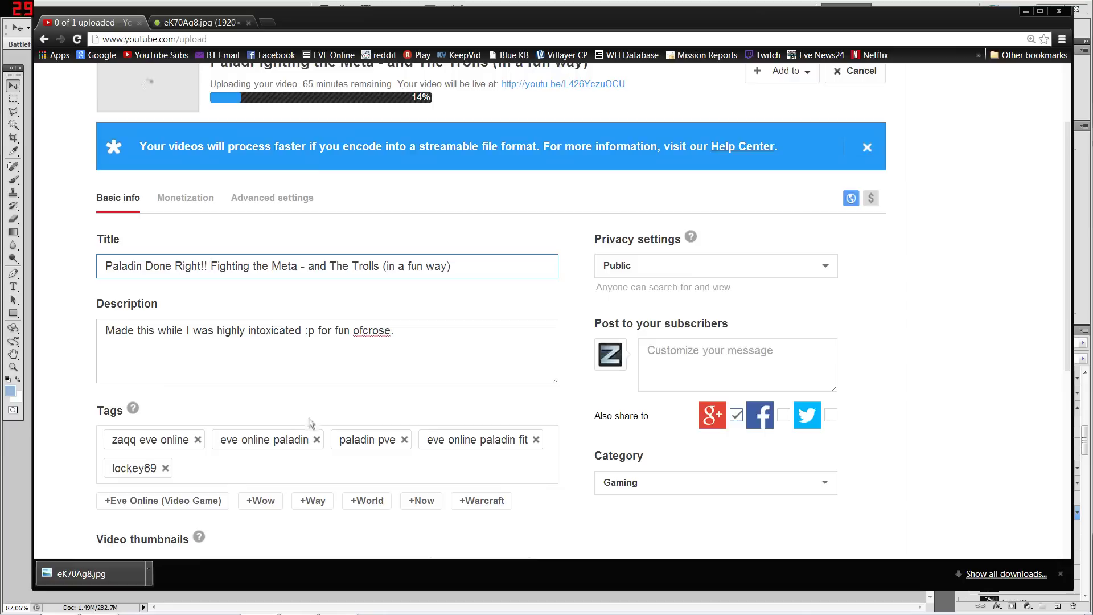
scroll(322, 407, "up", 2)
Step: Switch back to Photoshop, scale the title down to 132.8 pt and nudge it slightly up
left_click(1024, 13)
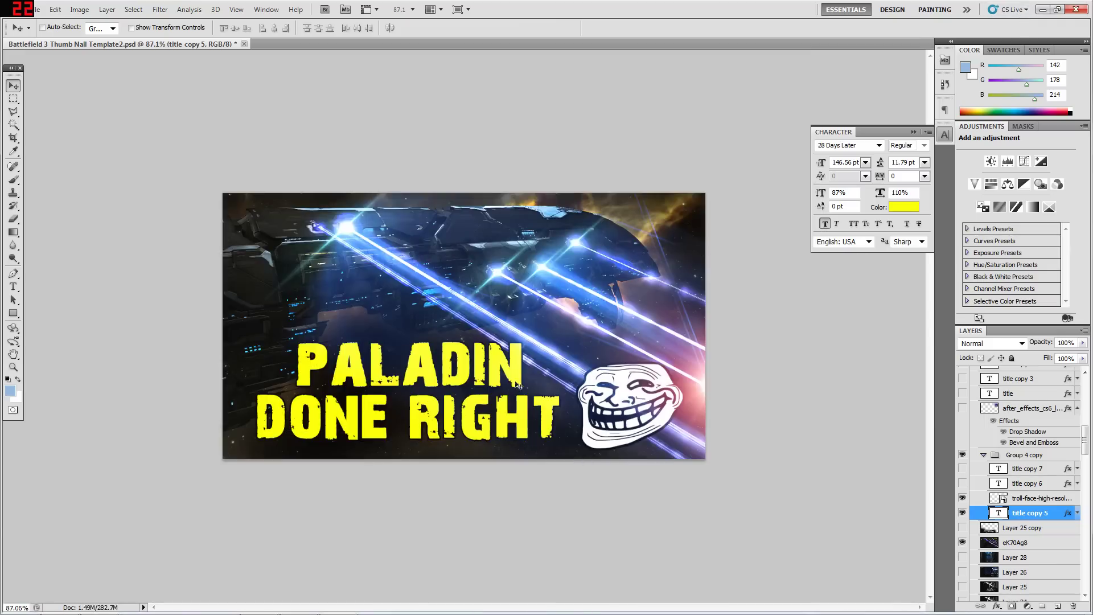
key("ctrl+t")
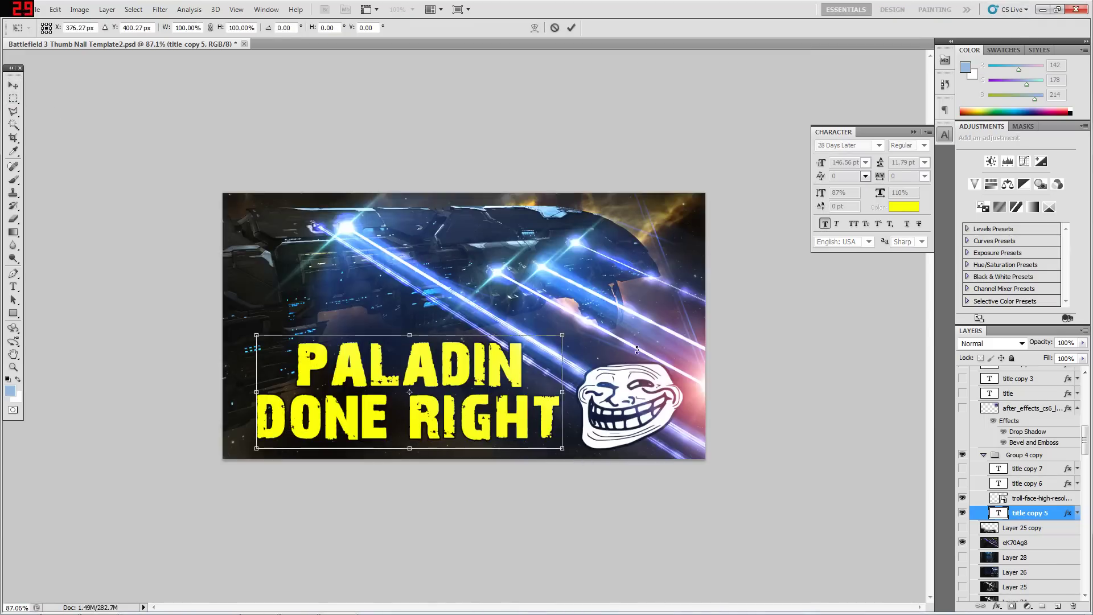
left_click_drag(554, 337, 533, 346)
key("Return")
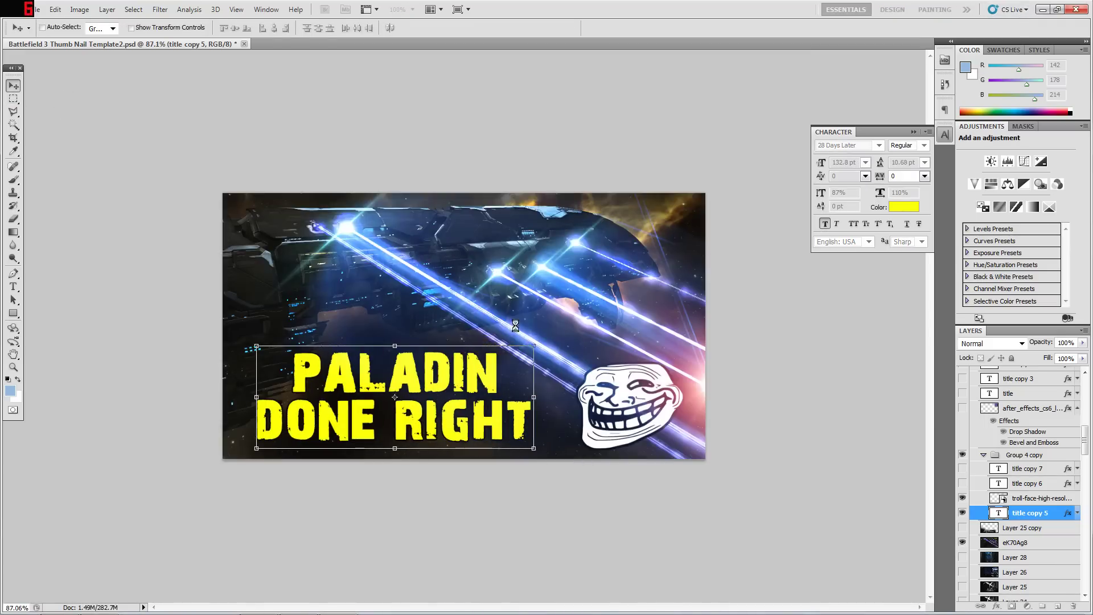
left_click_drag(422, 384, 425, 381)
Step: Hide the troll face layer and move the title toward the canvas's lower left corner
scroll(998, 536, "down", 1)
left_click(1009, 517)
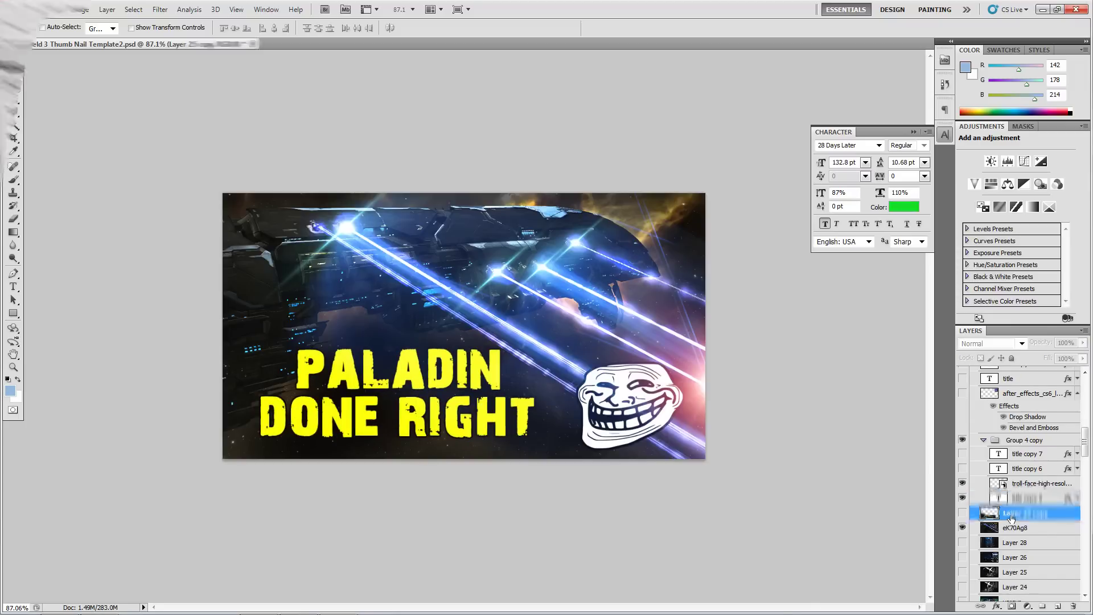
left_click(962, 483)
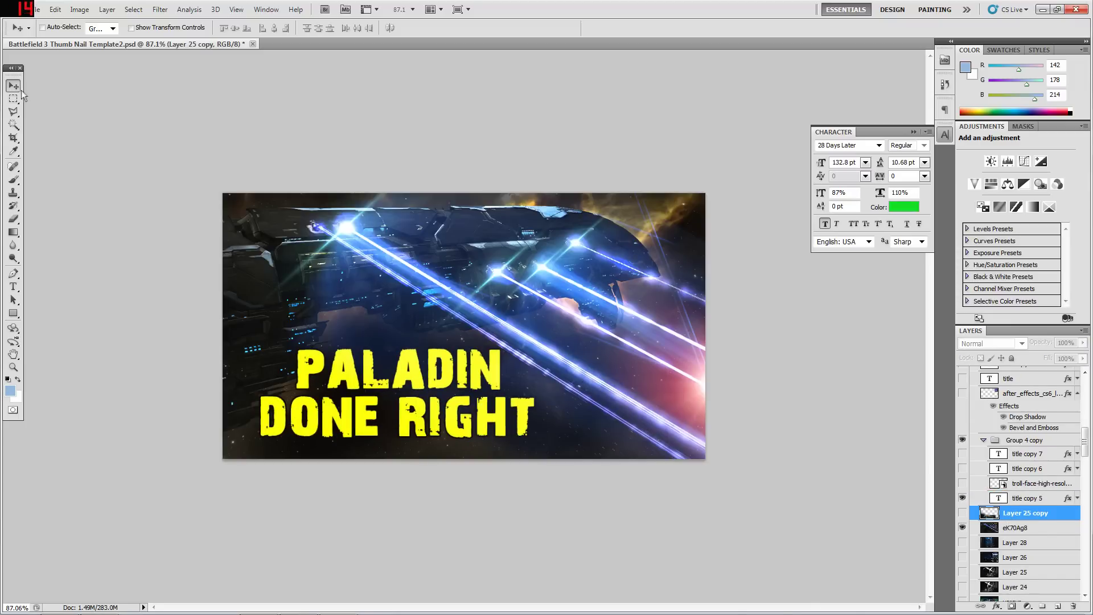
left_click_drag(430, 393, 405, 398, "ctrl")
Step: Save the Photoshop template and save a JPEG copy named "paladin dr" in the Youtube Thumb nails folder
left_click(32, 9)
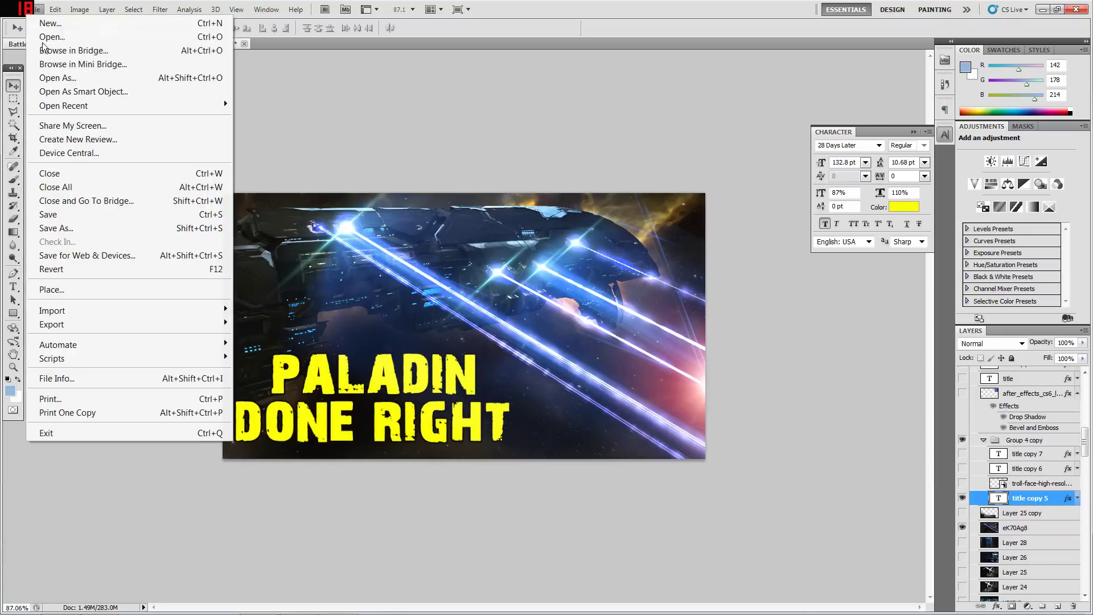
left_click(66, 220)
left_click(33, 9)
left_click(77, 227)
left_click(870, 421)
left_click(856, 454)
left_click(905, 402)
type("paladin dr")
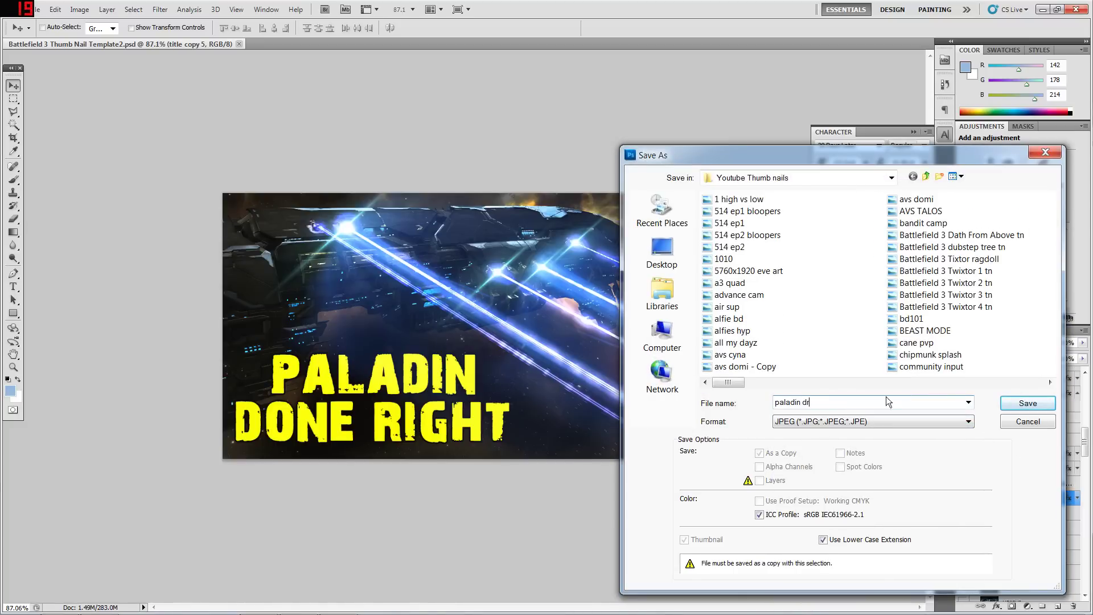
left_click(1015, 402)
left_click(317, 308)
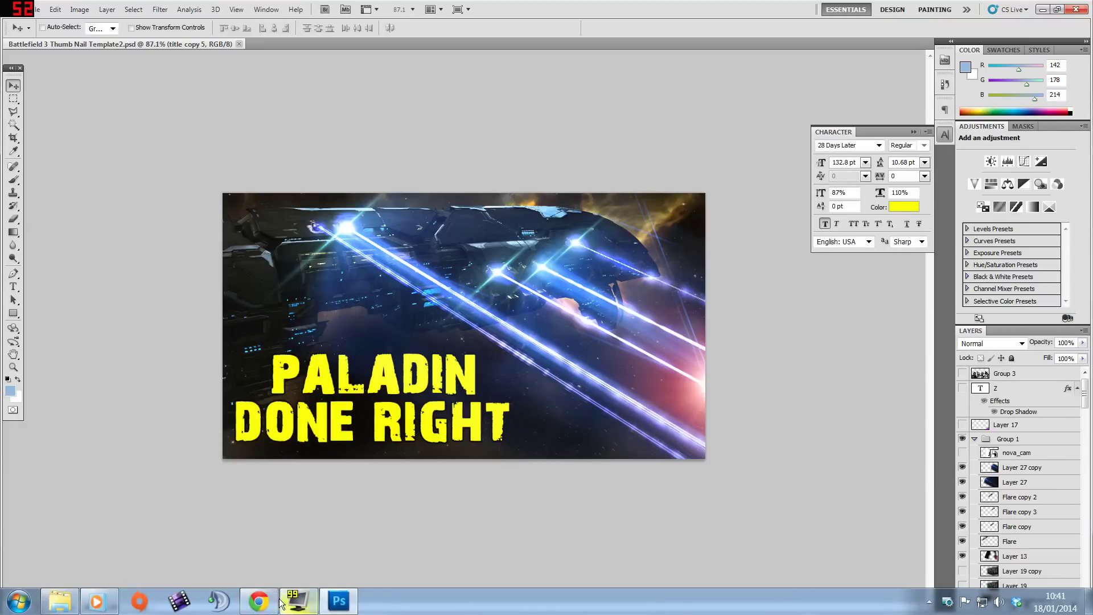
Step: Switch to the YouTube upload page in the browser and upload paladin dr.jpg as the custom video thumbnail
left_click(280, 601)
scroll(203, 451, "down", 5)
left_click(495, 400)
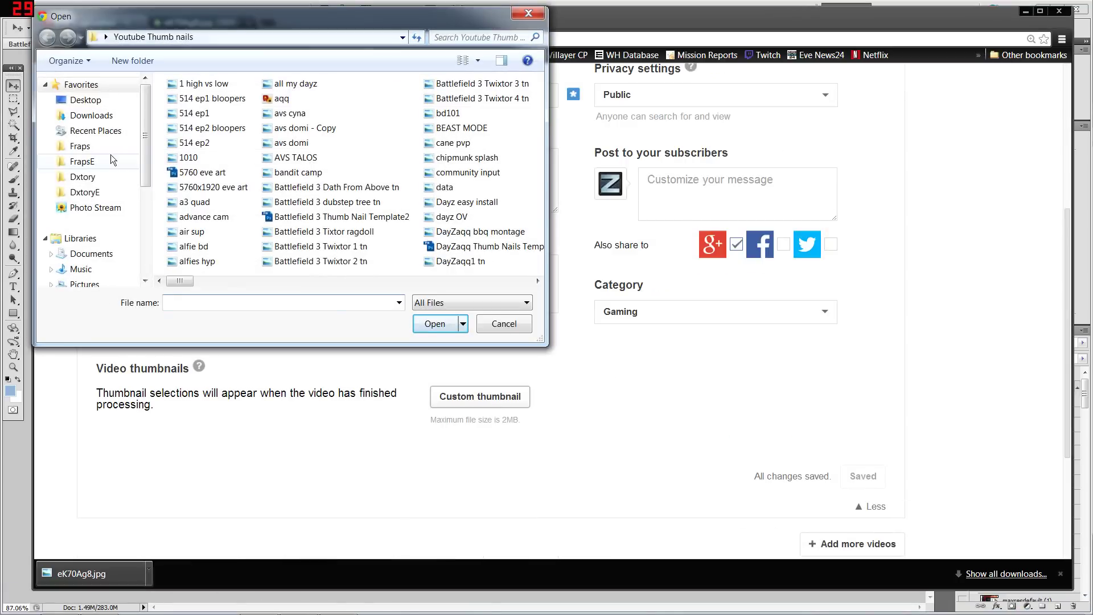
left_click(245, 299)
type("pa")
left_click(374, 318)
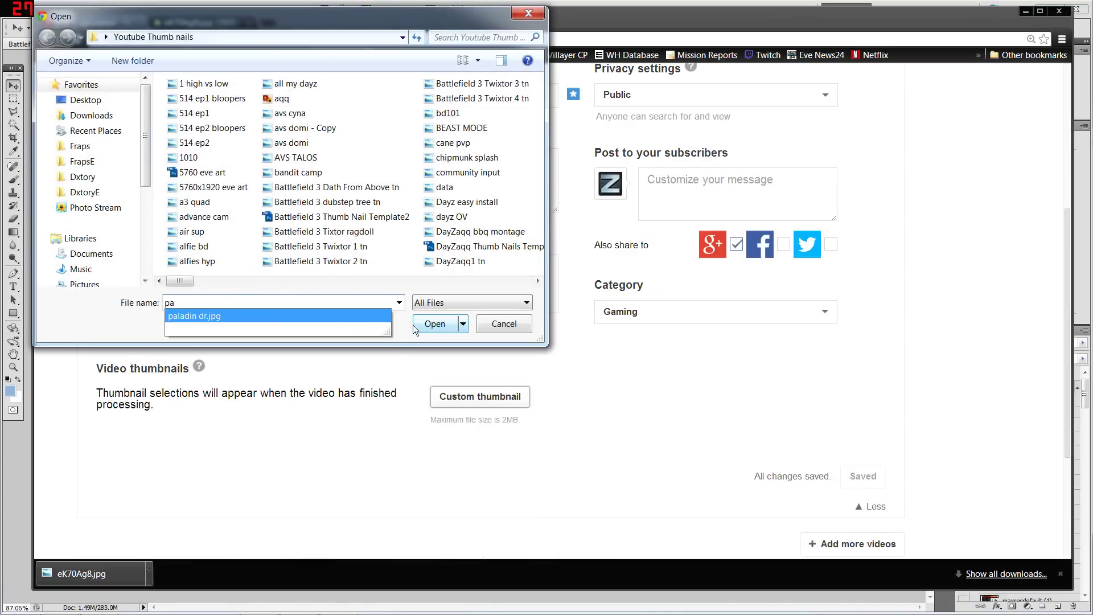
left_click(421, 324)
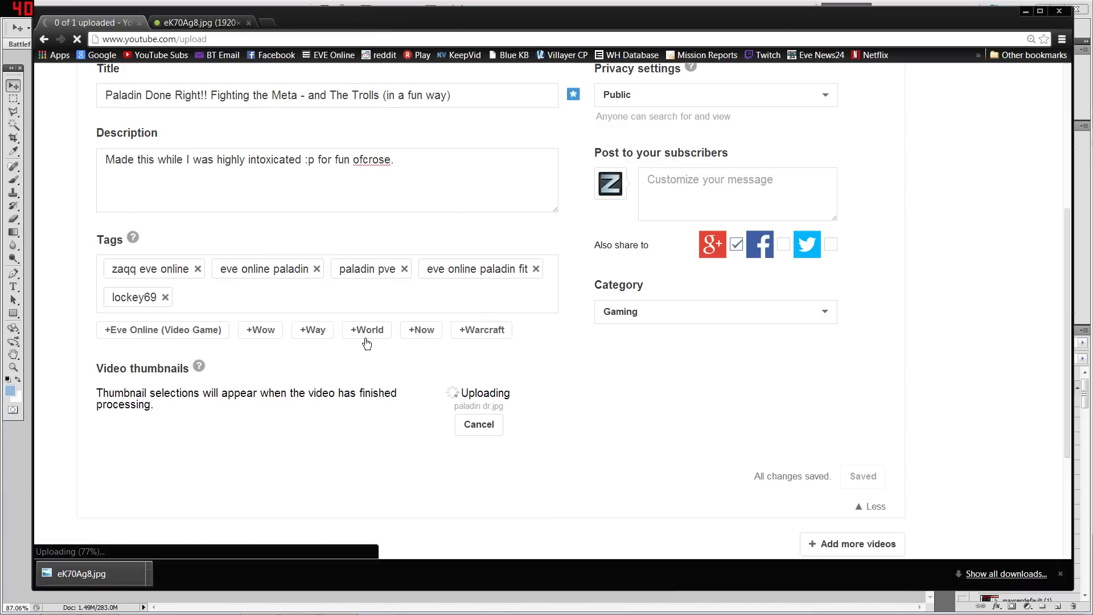
Step: Remove "Meta - and" from the video title and save the upload details
left_click(330, 96)
key("BackSpace")
key("BackSpace")
key("BackSpace")
key("BackSpace")
key("BackSpace")
key("BackSpace")
key("BackSpace")
key("BackSpace")
key("BackSpace")
key("BackSpace")
key("BackSpace")
key("BackSpace")
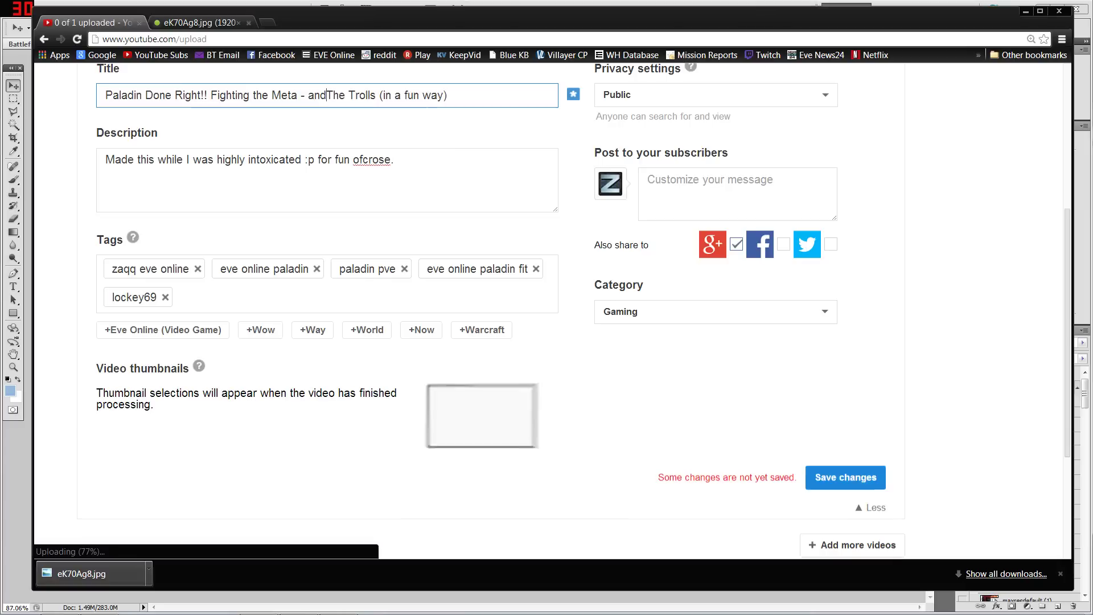
key("Tab")
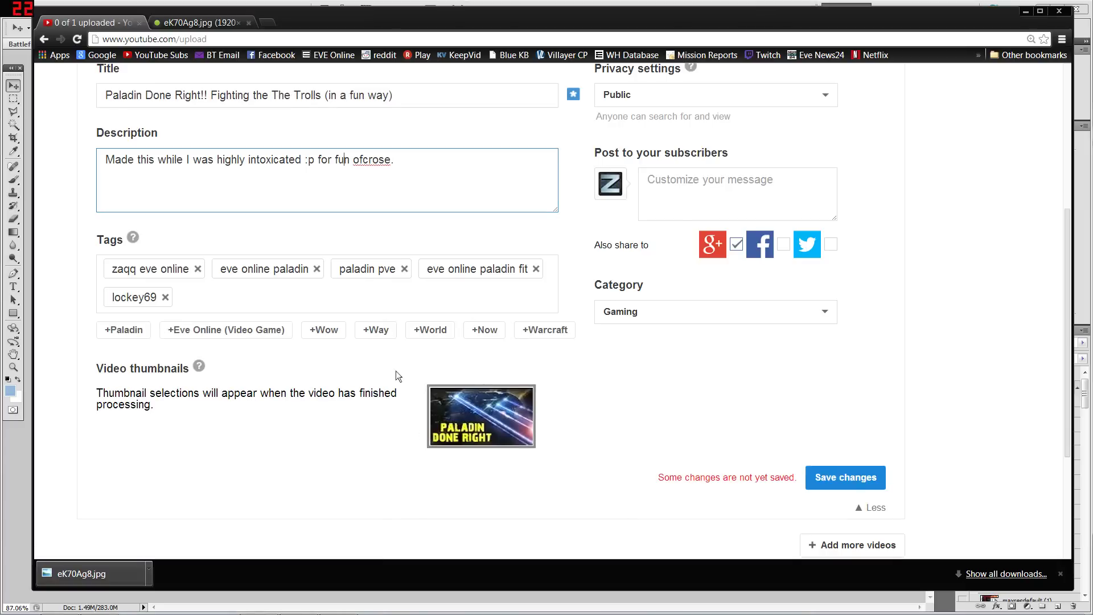
left_click(846, 478)
scroll(503, 343, "up", 5)
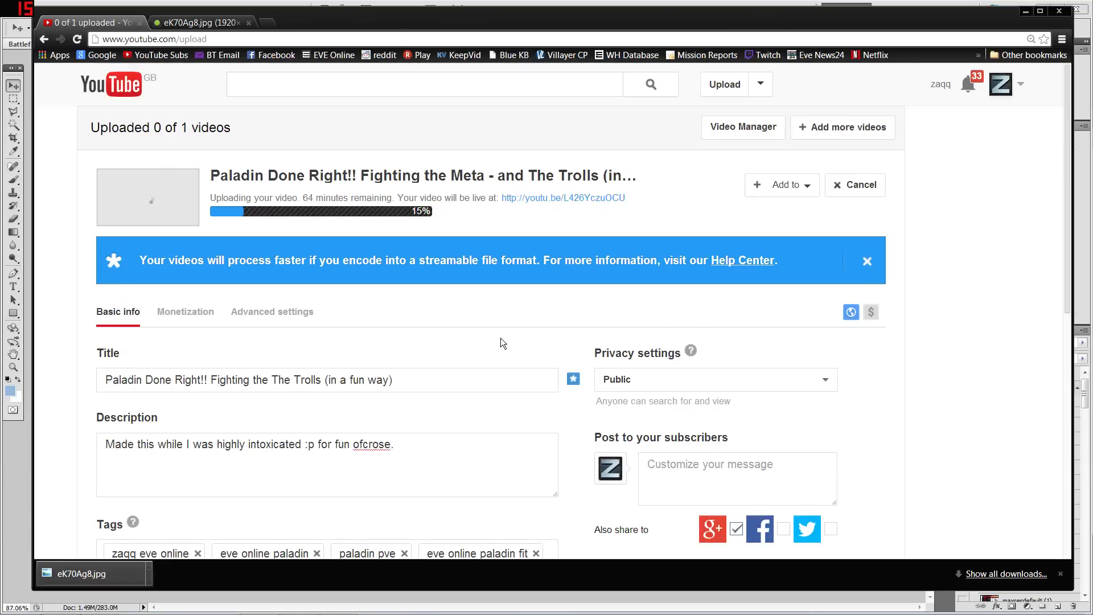